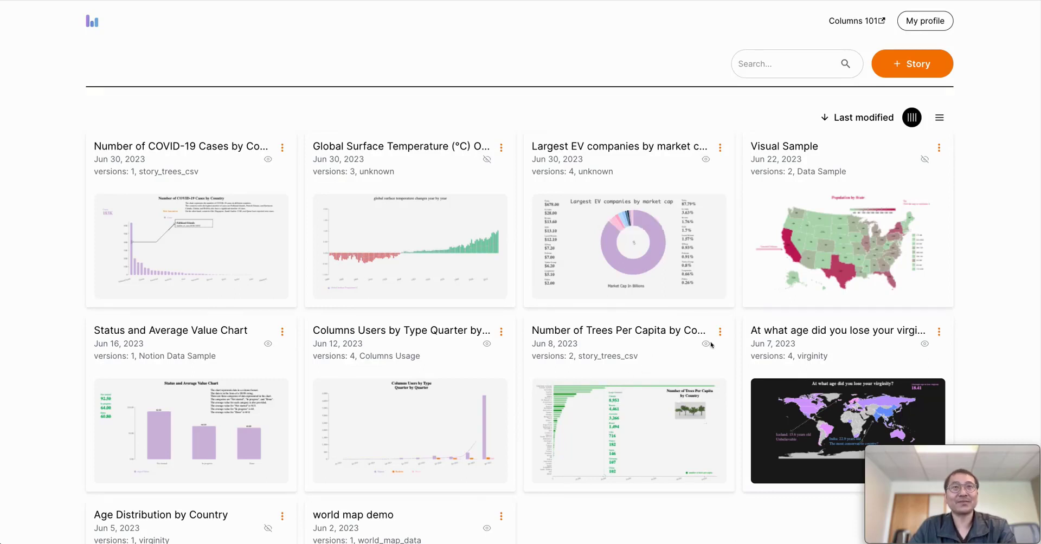
{"action": "left_click", "coordinate": [719, 149]}
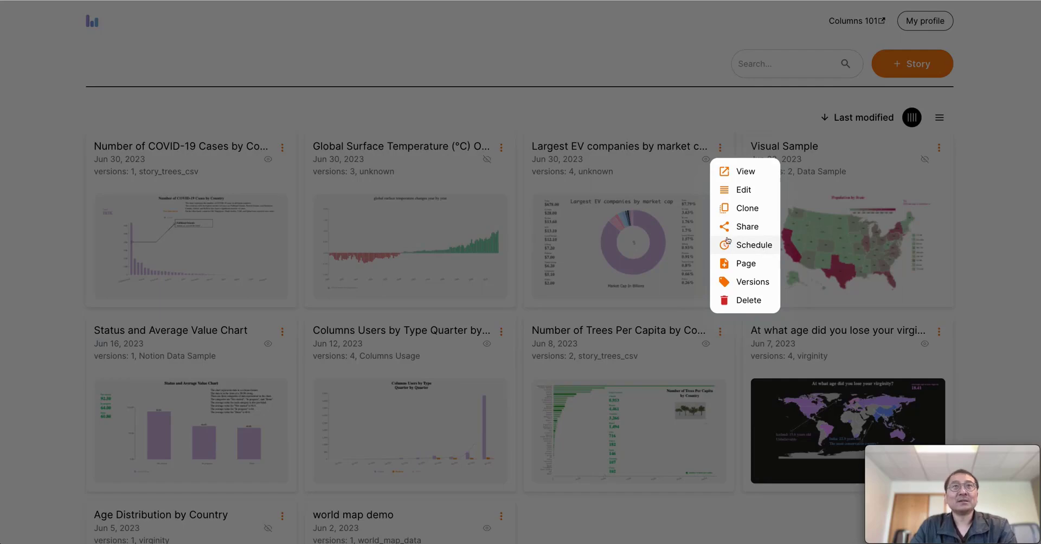
{"action": "left_click", "coordinate": [655, 119]}
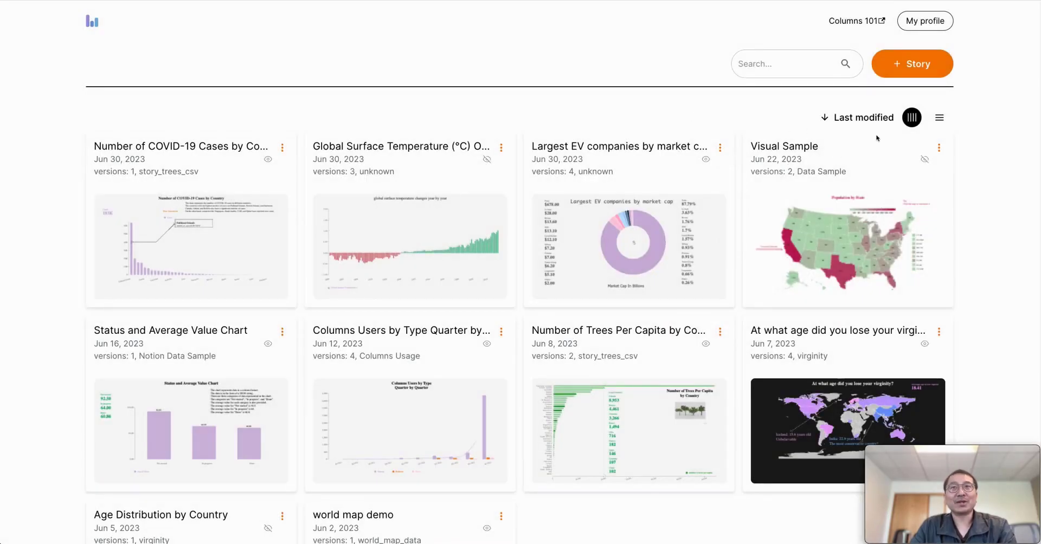
{"action": "left_click", "coordinate": [720, 148]}
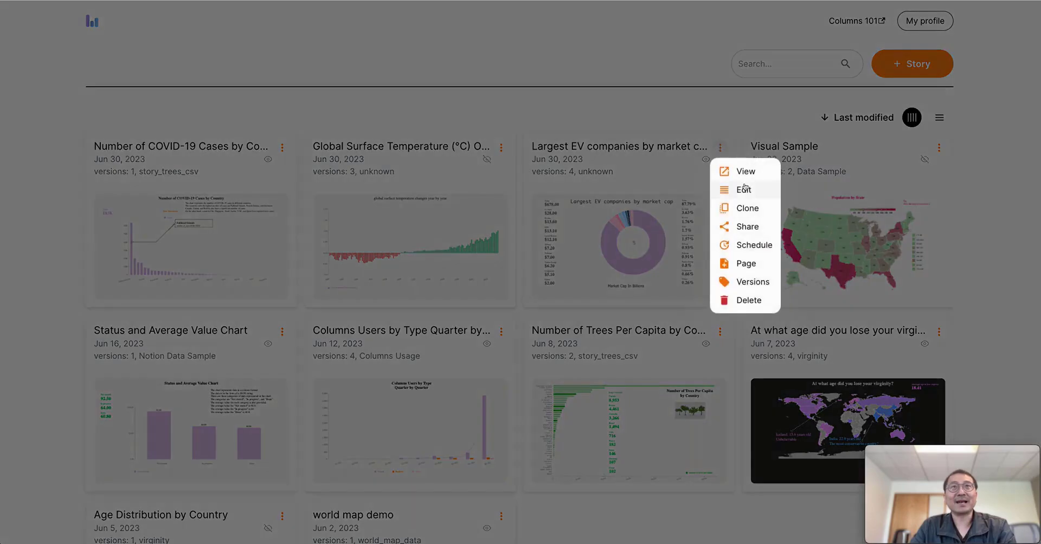
{"action": "left_click", "coordinate": [934, 82]}
- Create a new story and browse both the existing datasets and the options for connecting new data
{"action": "left_click", "coordinate": [916, 67]}
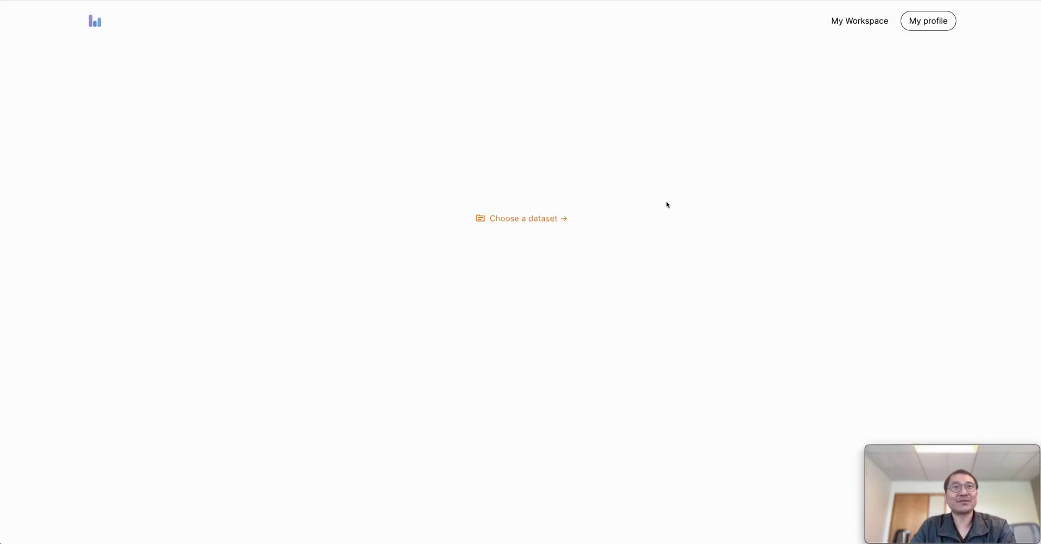
{"action": "left_click", "coordinate": [516, 222]}
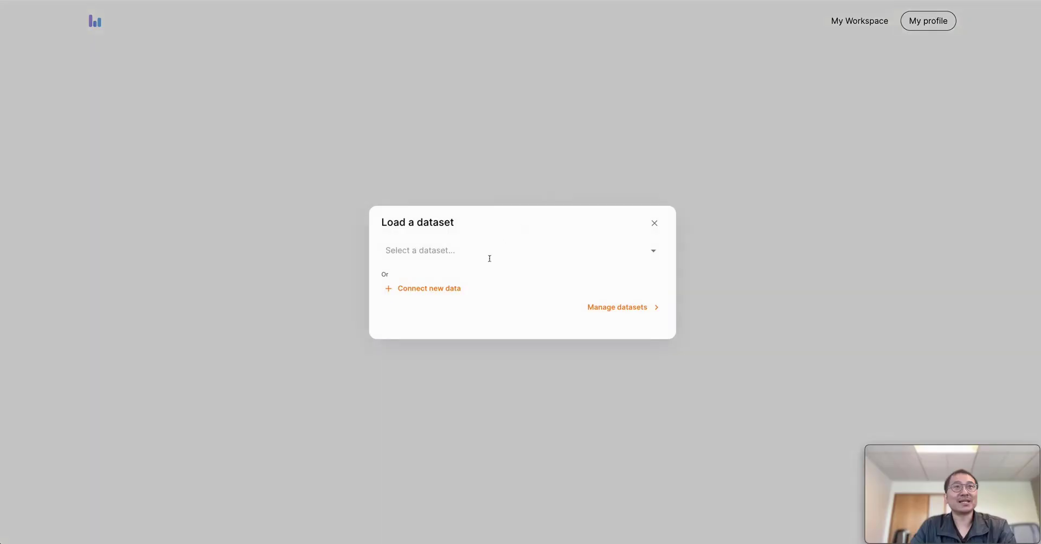
{"action": "left_click", "coordinate": [449, 249]}
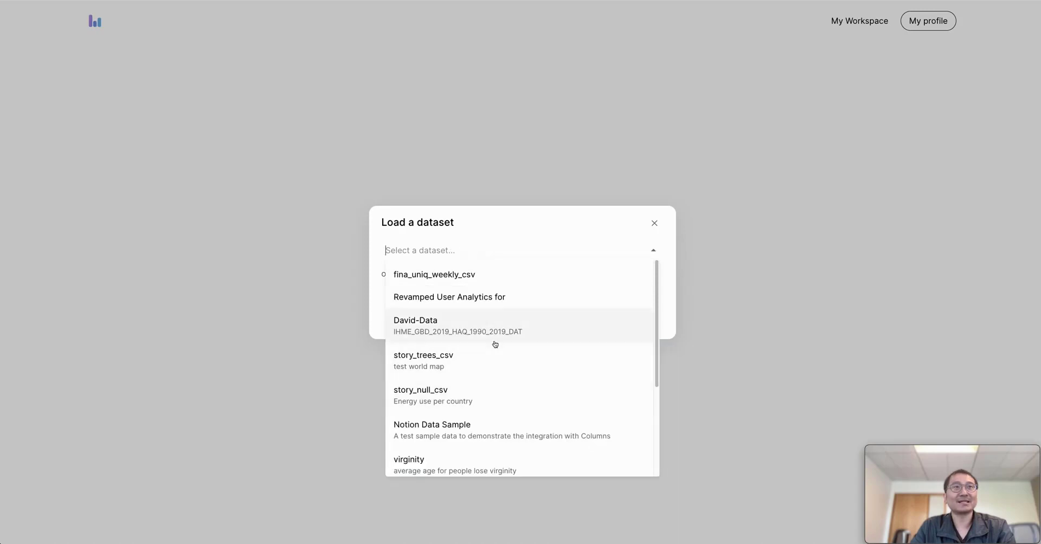
{"action": "scroll", "coordinate": [529, 358], "scroll_direction": "down", "scroll_amount": 3}
{"action": "left_click", "coordinate": [538, 230]}
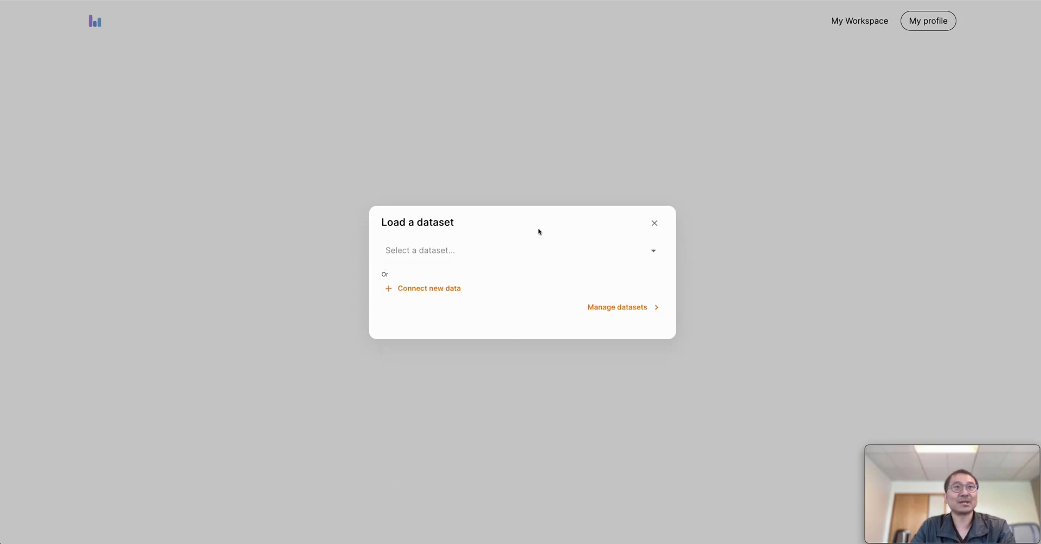
{"action": "left_click", "coordinate": [448, 291]}
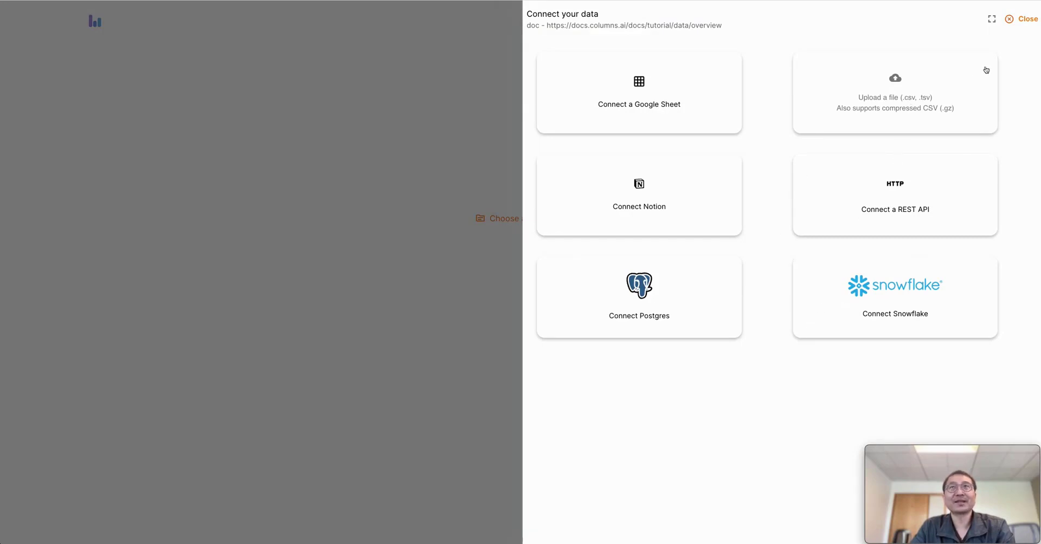
{"action": "left_click", "coordinate": [1024, 21]}
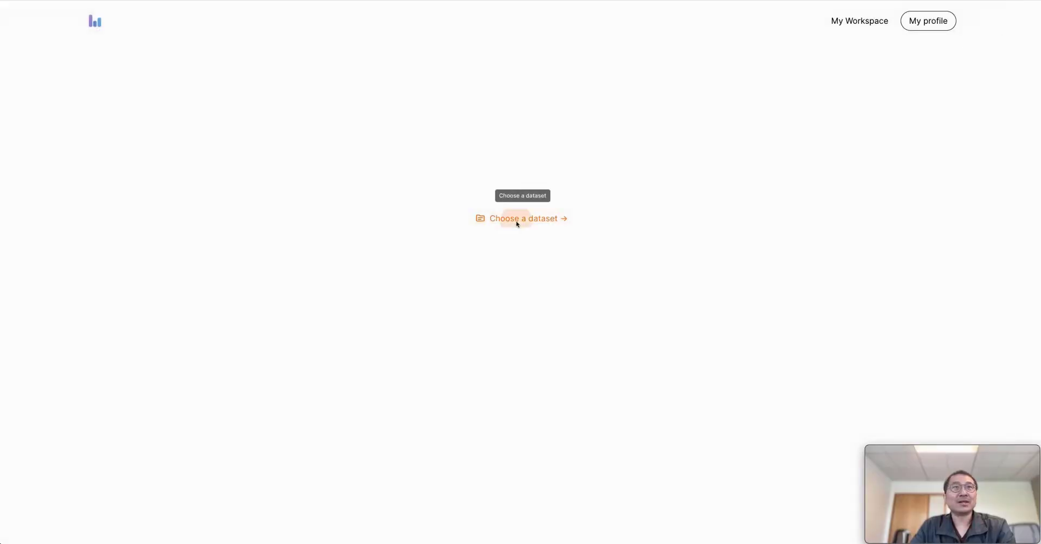
- Load the existing story_trees_csv dataset into the new story
{"action": "left_click", "coordinate": [516, 220]}
{"action": "left_click", "coordinate": [462, 254]}
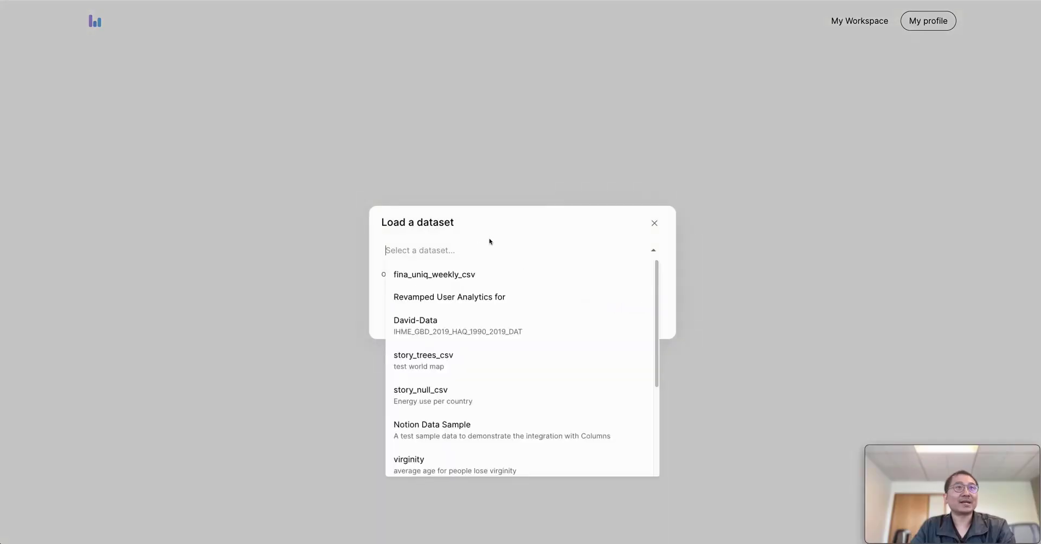
{"action": "left_click", "coordinate": [462, 358]}
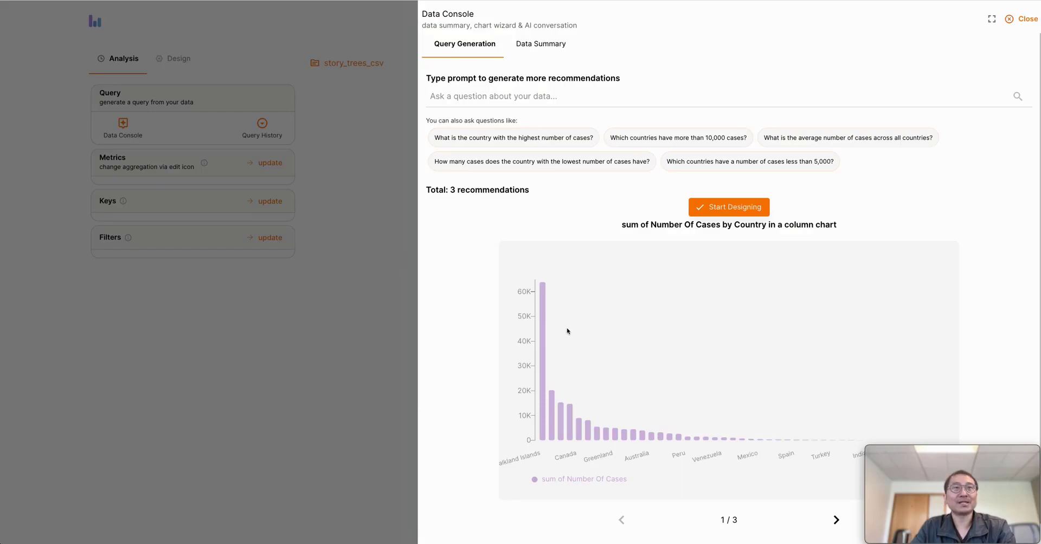
- Look through all the recommended charts for the dataset and return to the first one
{"action": "left_click", "coordinate": [836, 520]}
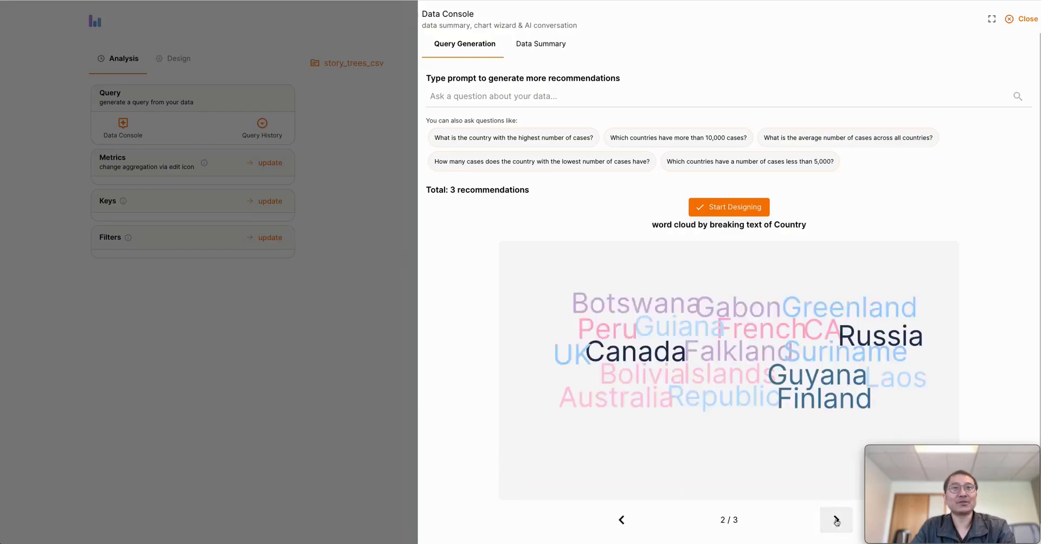
{"action": "left_click", "coordinate": [836, 521]}
{"action": "left_click", "coordinate": [624, 524]}
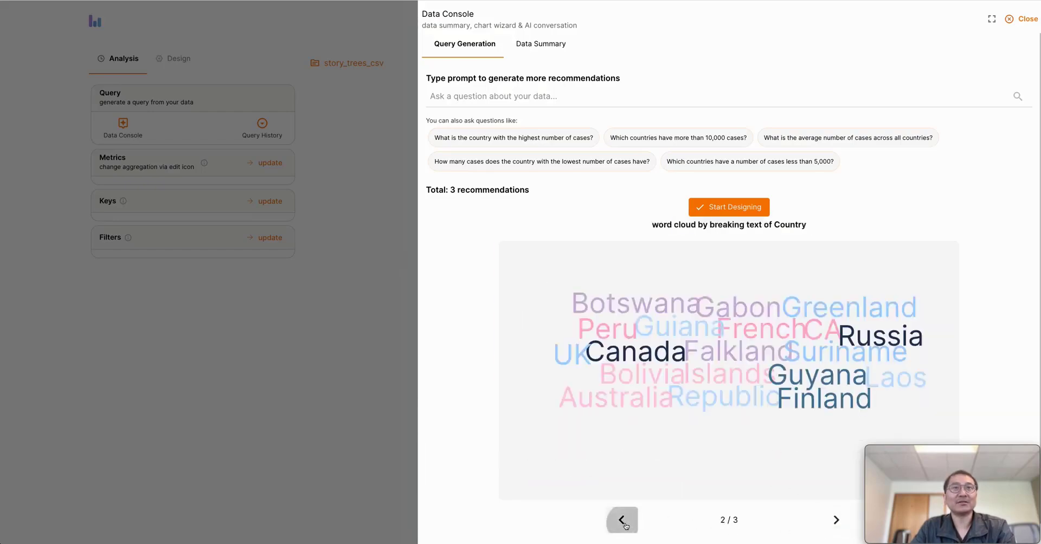
{"action": "left_click", "coordinate": [623, 522]}
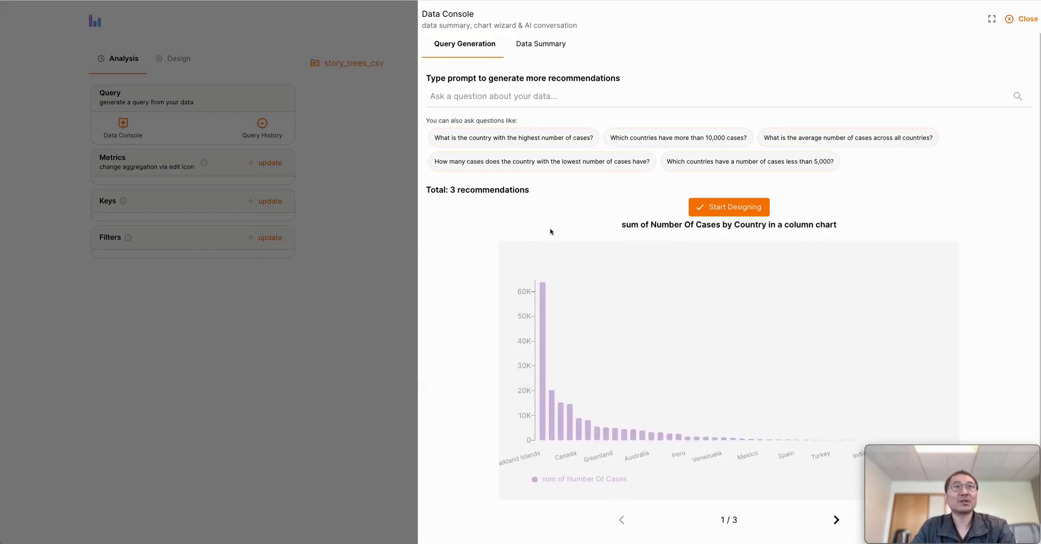
- Generate recommendations from the suggested questions about the average number of cases across all countries and the cases in the country with the lowest number
{"action": "left_click", "coordinate": [537, 97]}
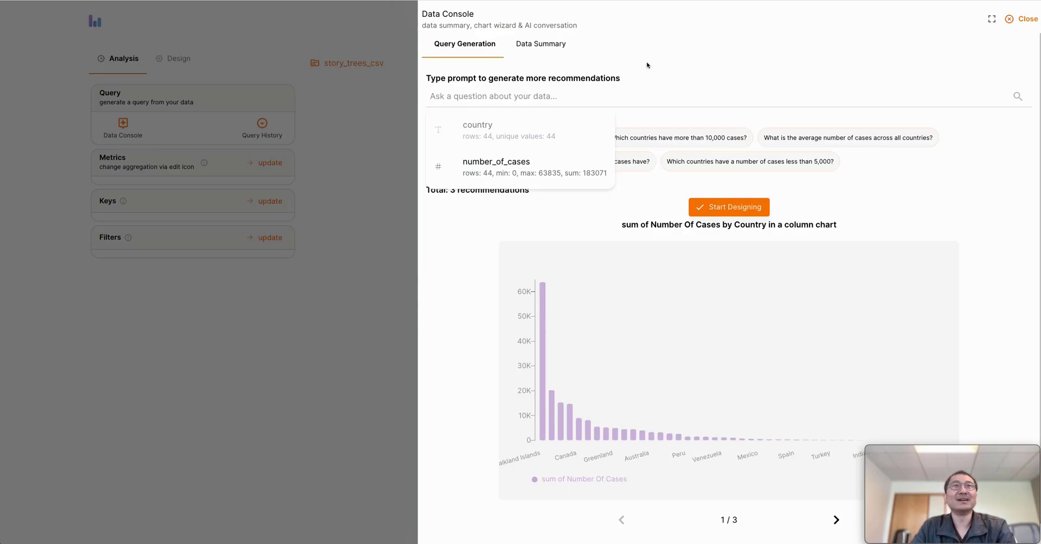
{"action": "left_click", "coordinate": [894, 226]}
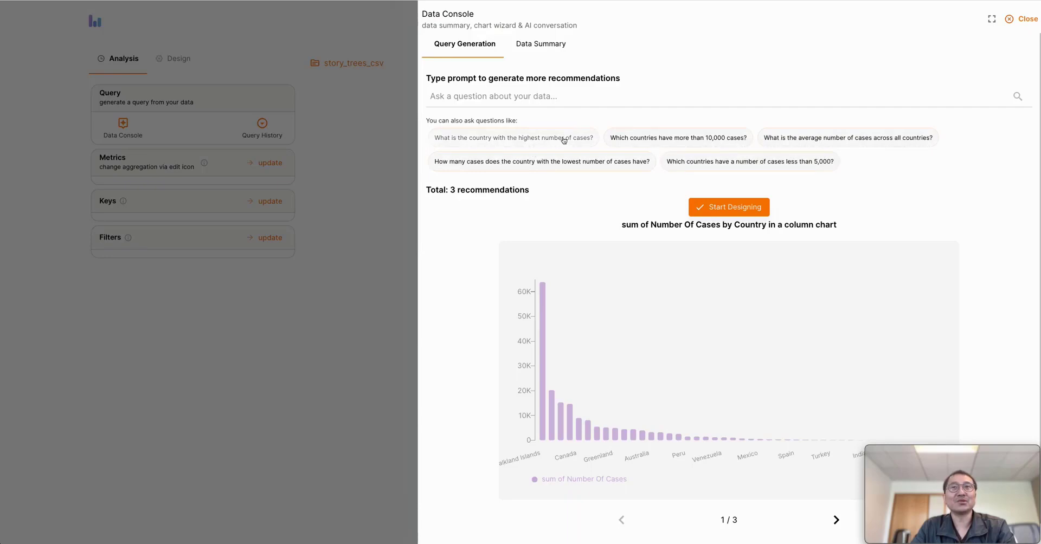
{"action": "left_click", "coordinate": [860, 143]}
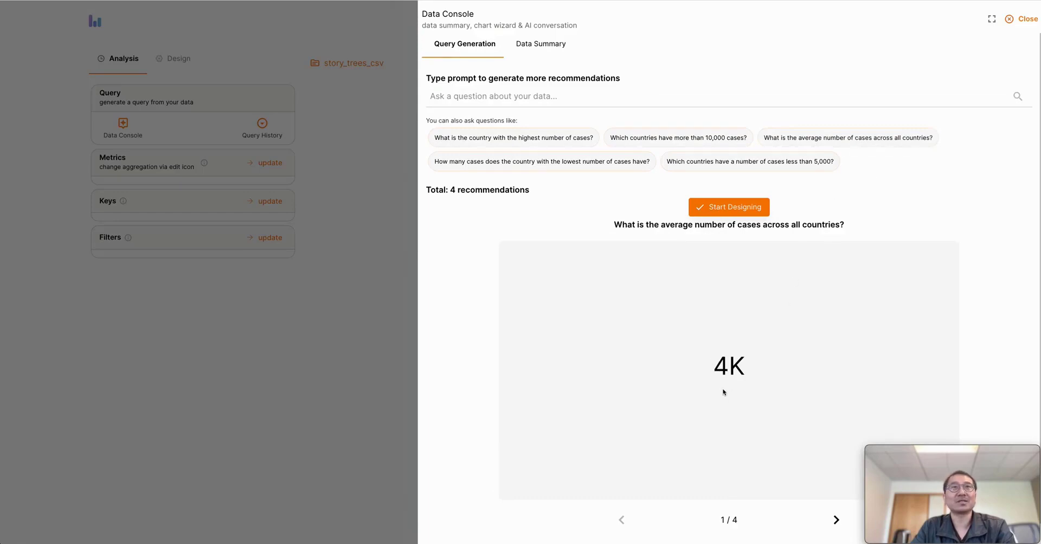
{"action": "left_click", "coordinate": [546, 167]}
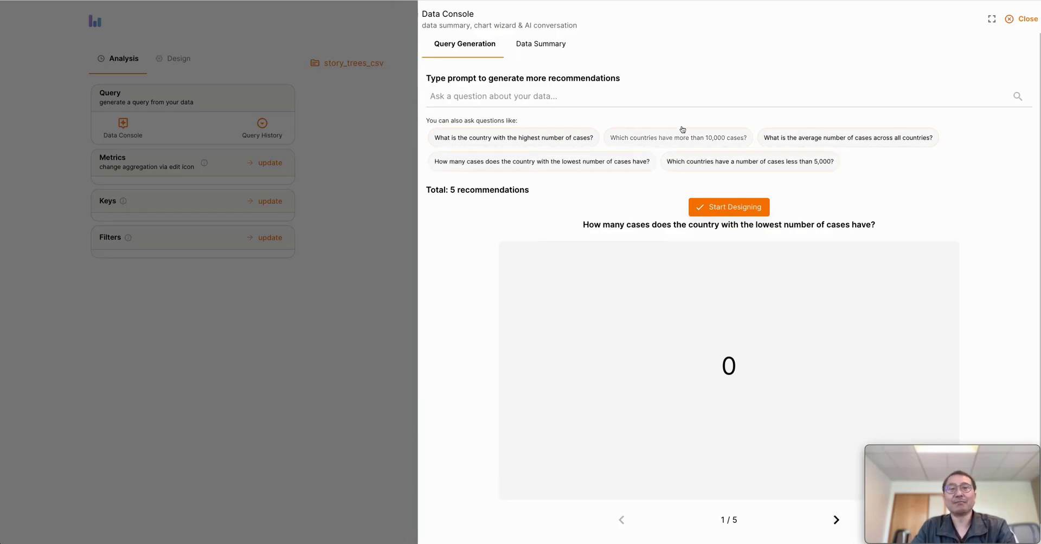
- Examine the dataset's summary, including the column statistics, the country value distribution and the sample rows
{"action": "left_click", "coordinate": [544, 48]}
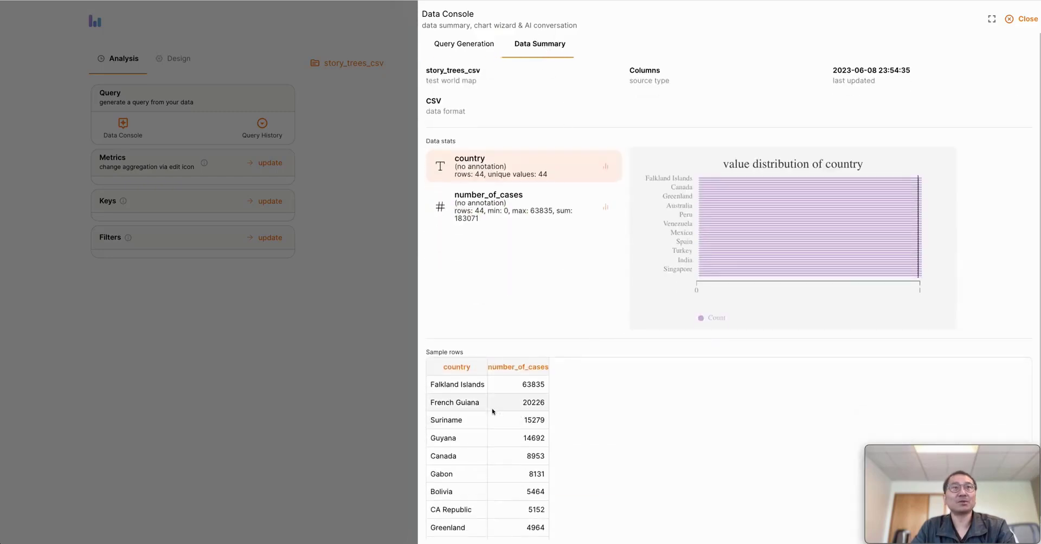
{"action": "scroll", "coordinate": [490, 420], "scroll_direction": "down", "scroll_amount": 1}
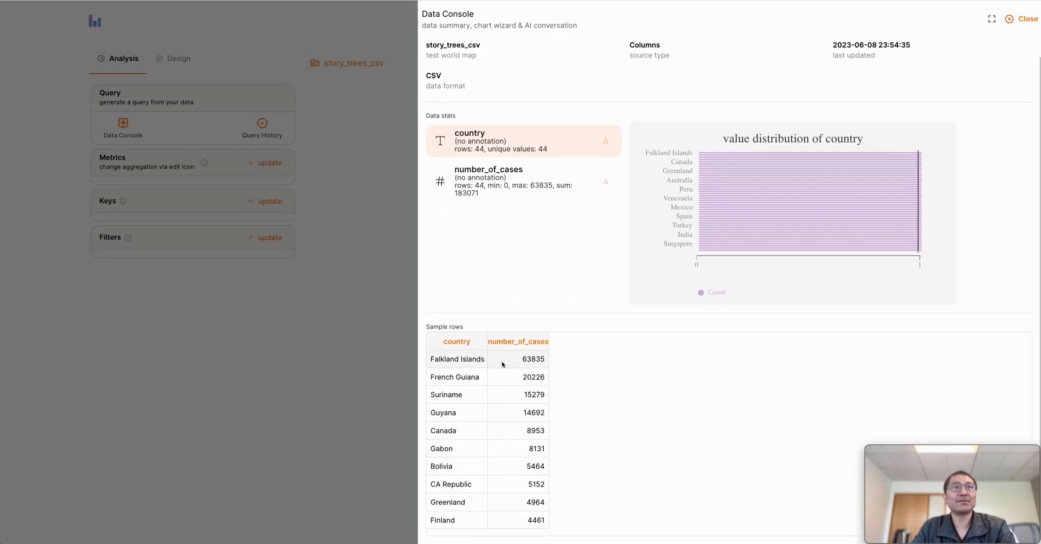
{"action": "scroll", "coordinate": [502, 363], "scroll_direction": "up", "scroll_amount": 1}
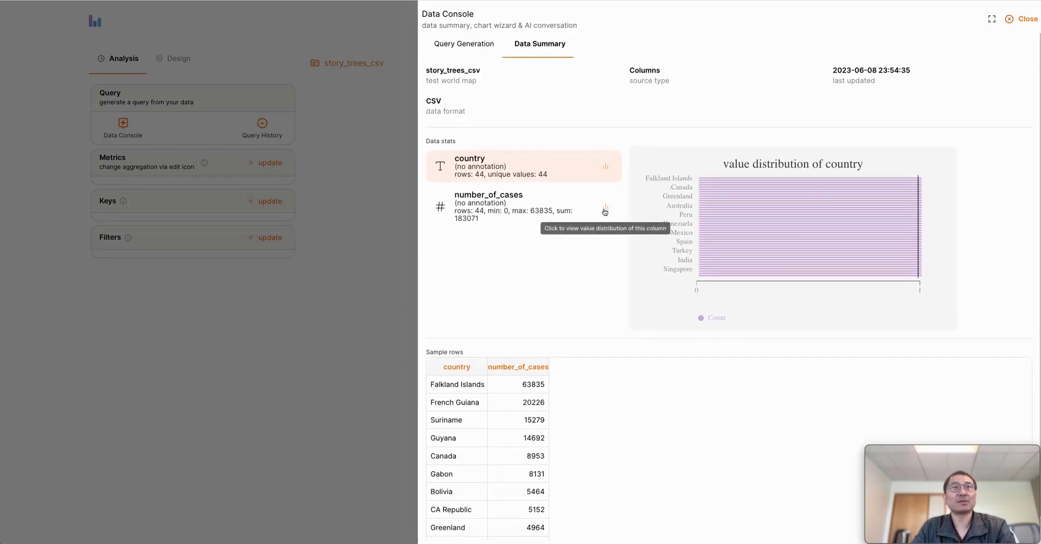
- Start designing from the recommended column chart showing the sum of Number Of Cases by Country
{"action": "left_click", "coordinate": [479, 47]}
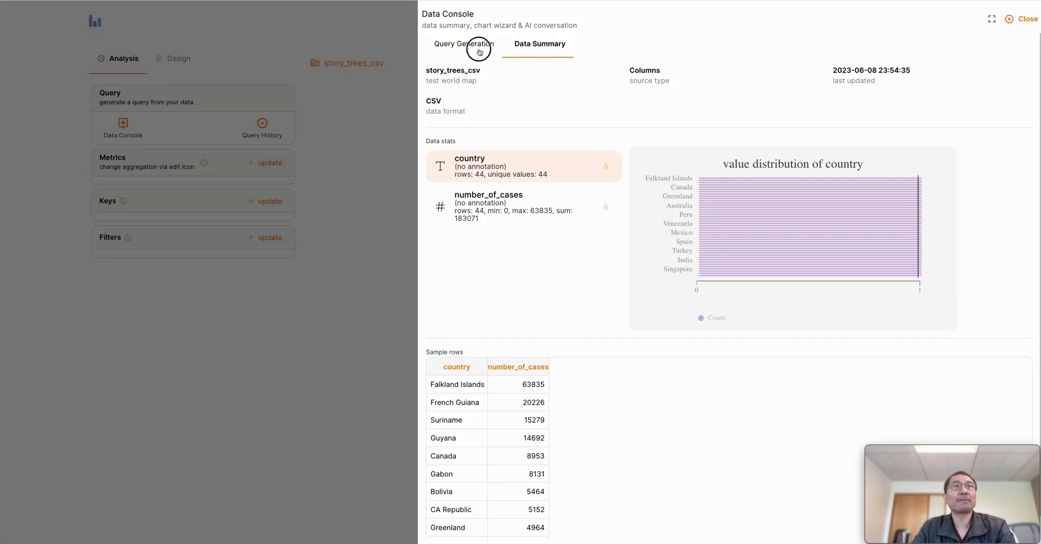
{"action": "left_click", "coordinate": [836, 520]}
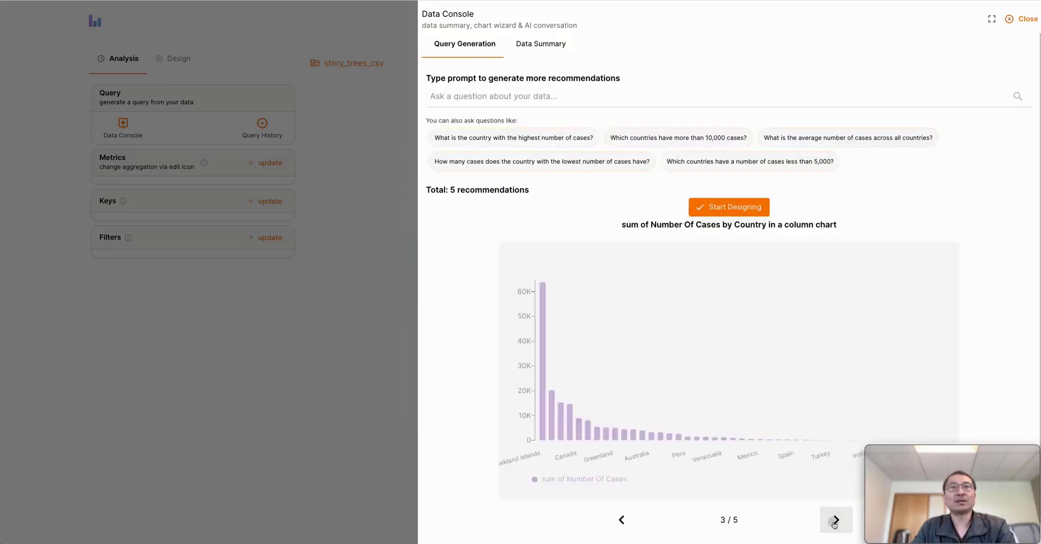
{"action": "left_click", "coordinate": [835, 519]}
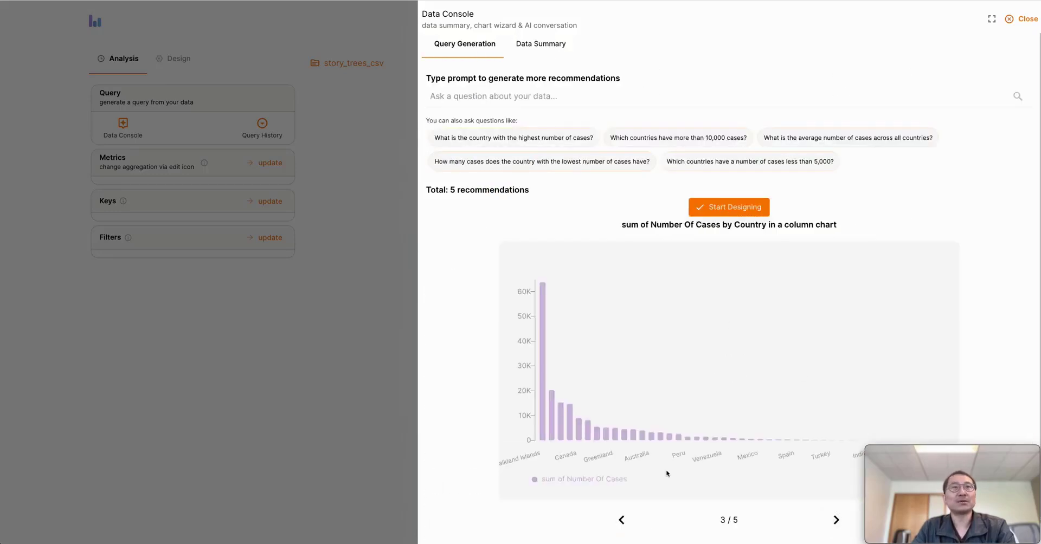
{"action": "left_click", "coordinate": [735, 212]}
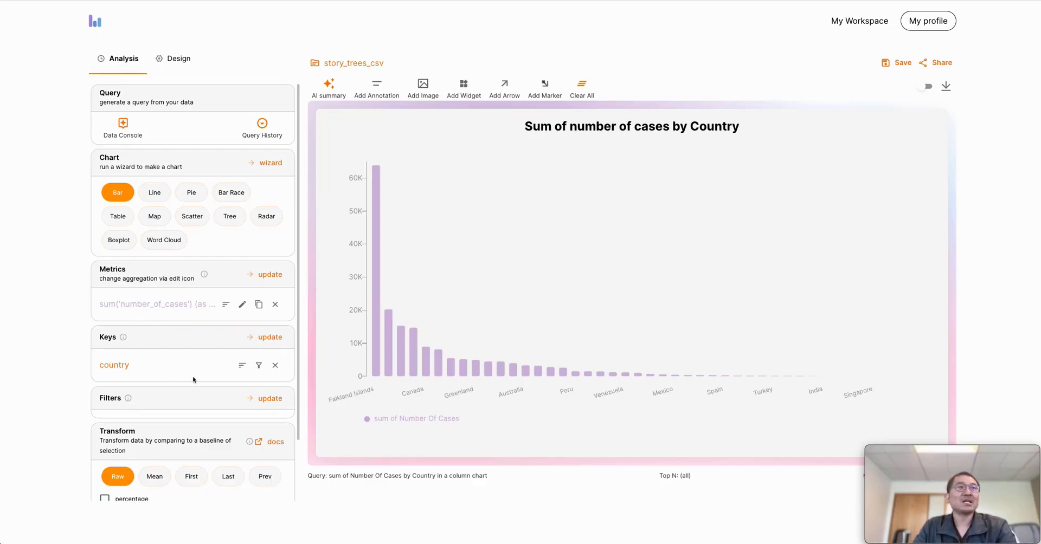
- Try count('*') as a second metric beside the sum of number_of_cases, and remove it again
{"action": "left_click", "coordinate": [268, 277]}
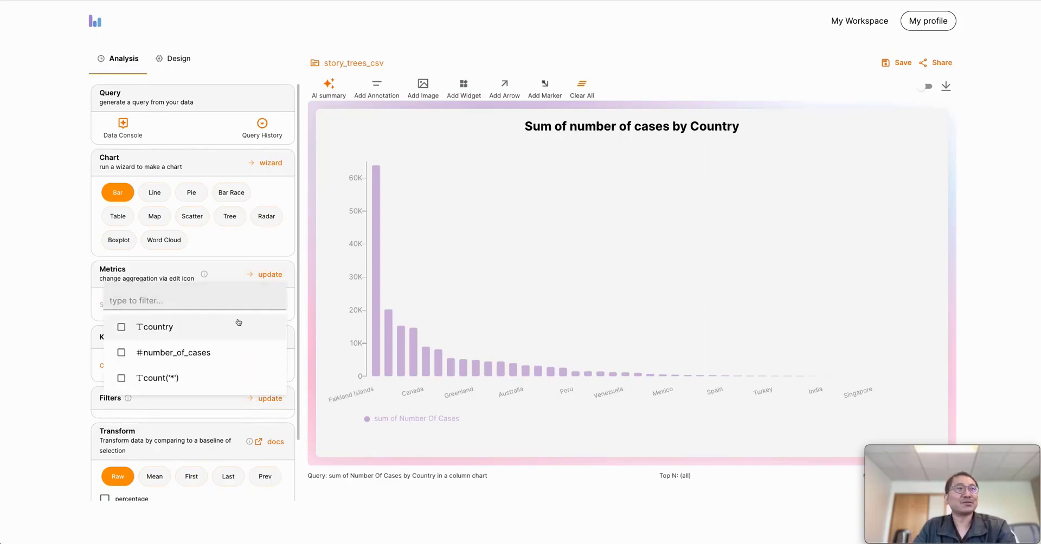
{"action": "left_click", "coordinate": [77, 350]}
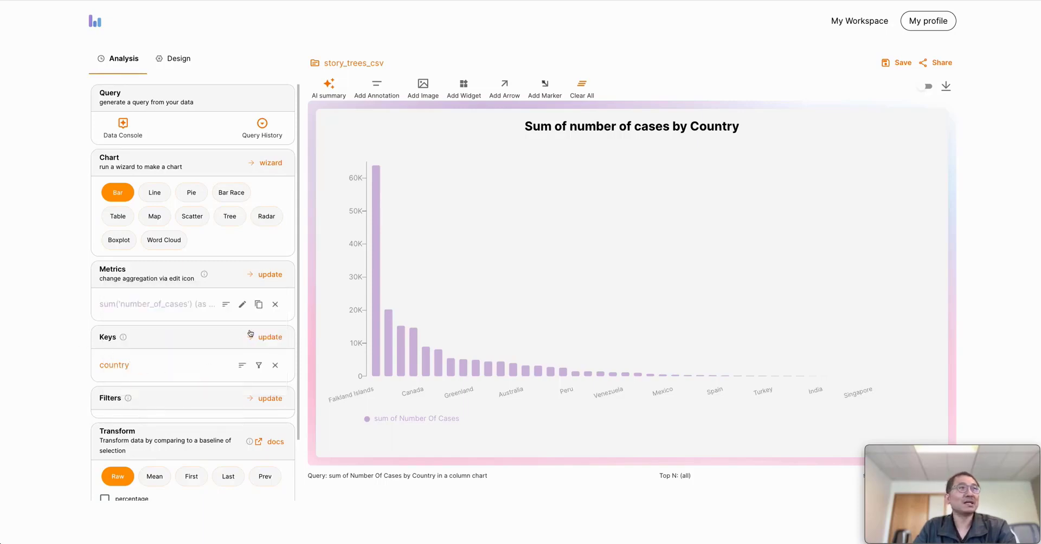
{"action": "left_click", "coordinate": [271, 277]}
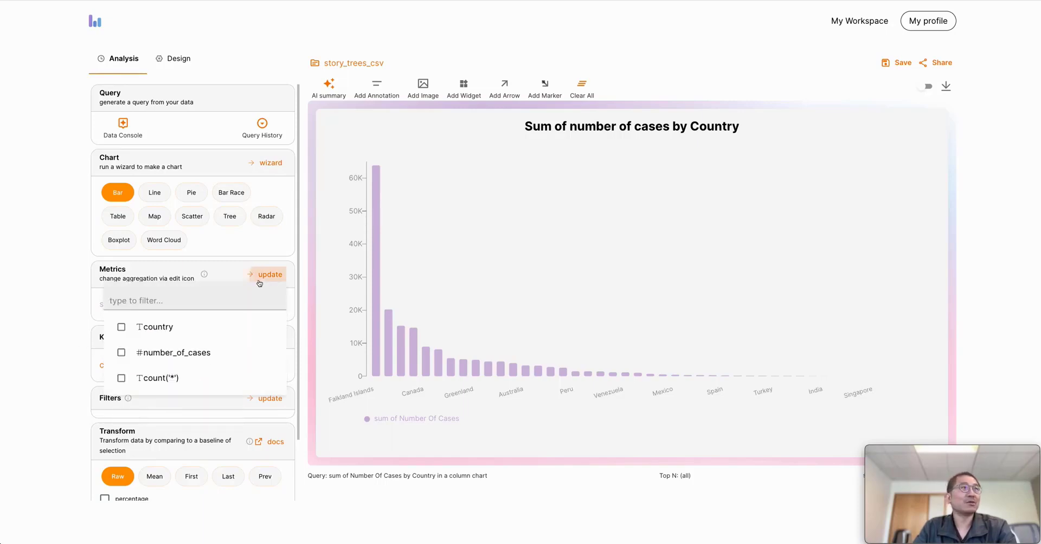
{"action": "left_click", "coordinate": [142, 377]}
{"action": "left_click", "coordinate": [68, 368]}
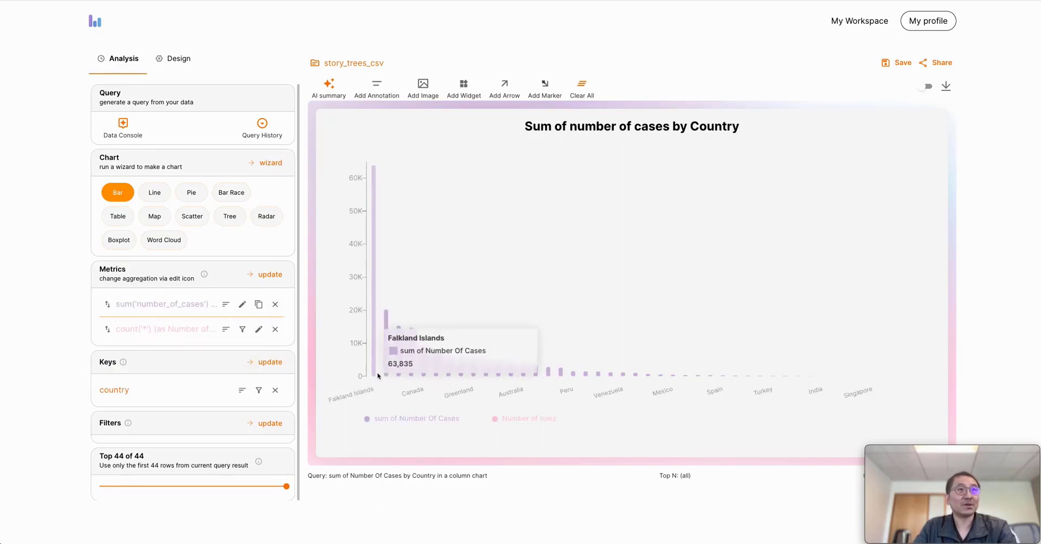
{"action": "left_click", "coordinate": [275, 330]}
- Try the AVG aggregation on the number_of_cases metric and restore it to SUM
{"action": "left_click", "coordinate": [242, 304]}
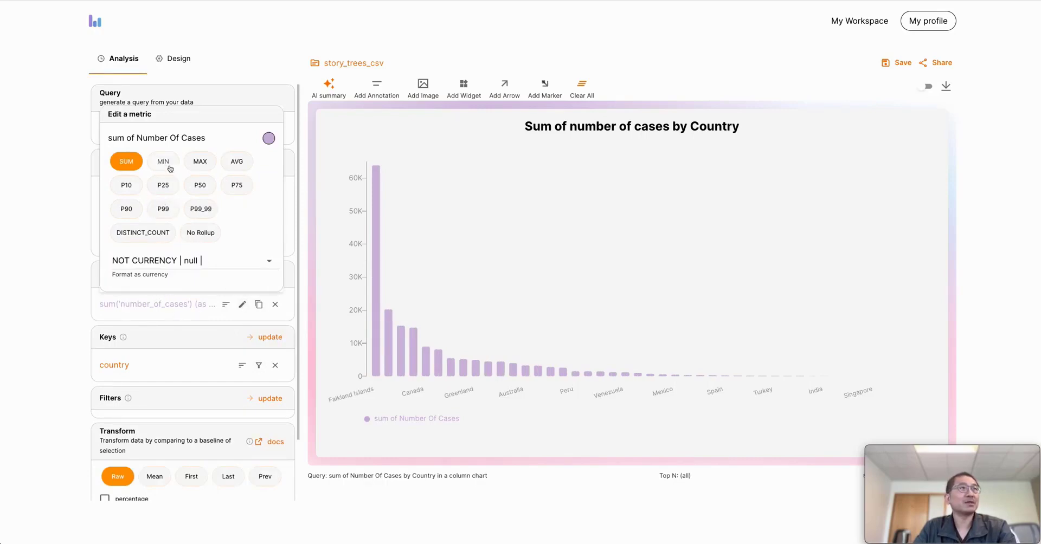
{"action": "left_click", "coordinate": [236, 162]}
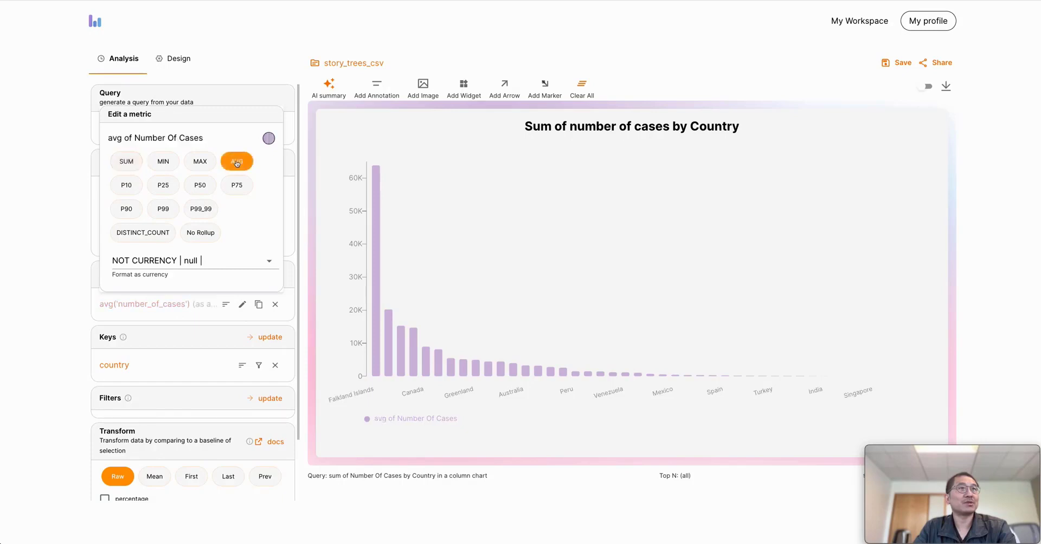
{"action": "left_click", "coordinate": [130, 164]}
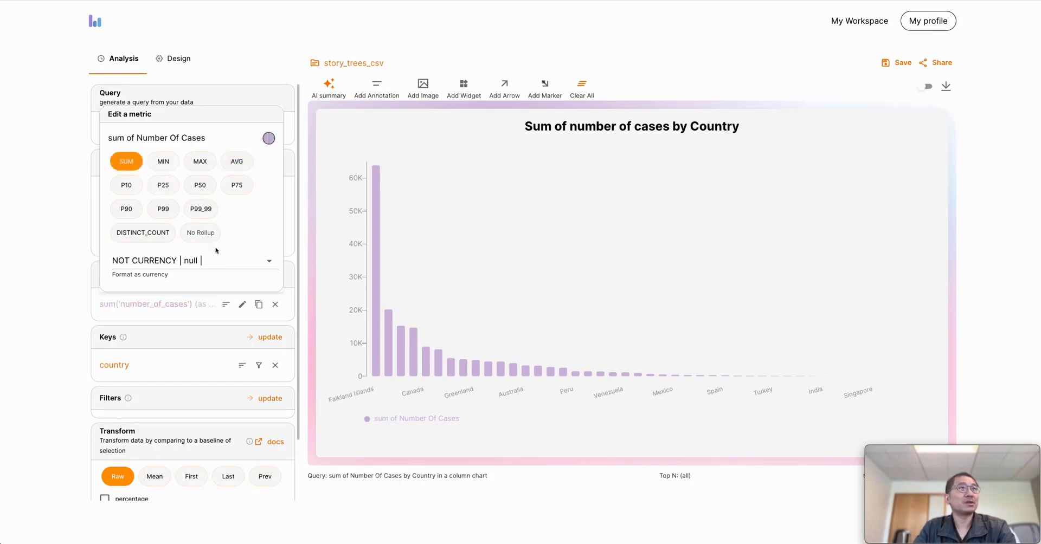
{"action": "left_click", "coordinate": [198, 336]}
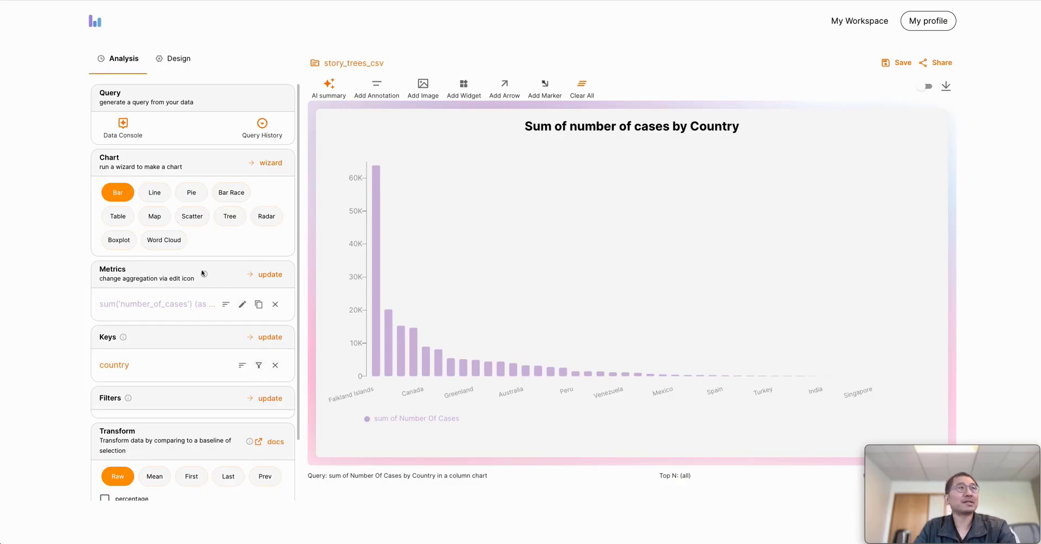
- Preview the cases by country as a Map and switch the chart type to Line
{"action": "left_click", "coordinate": [162, 218]}
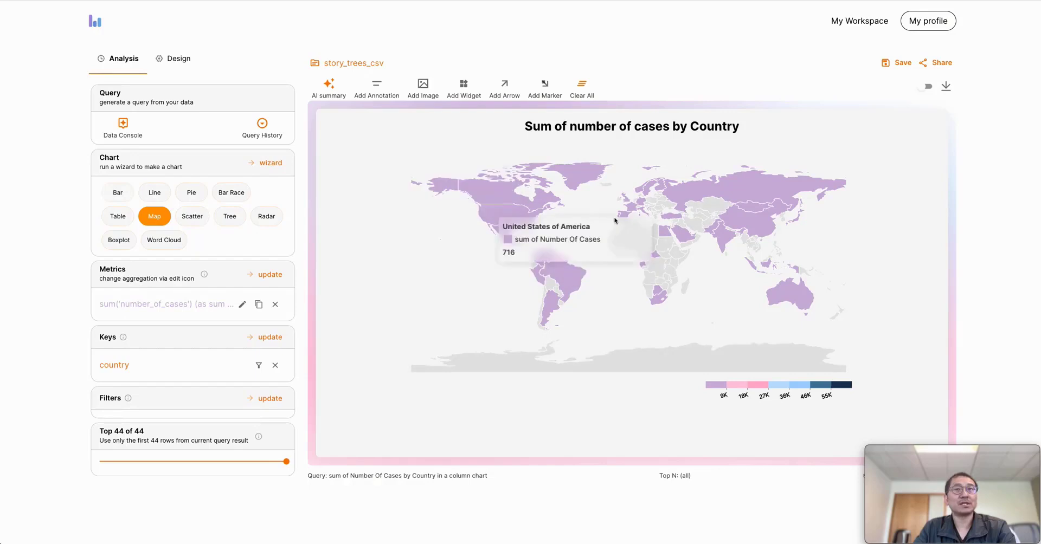
{"action": "left_click", "coordinate": [155, 193]}
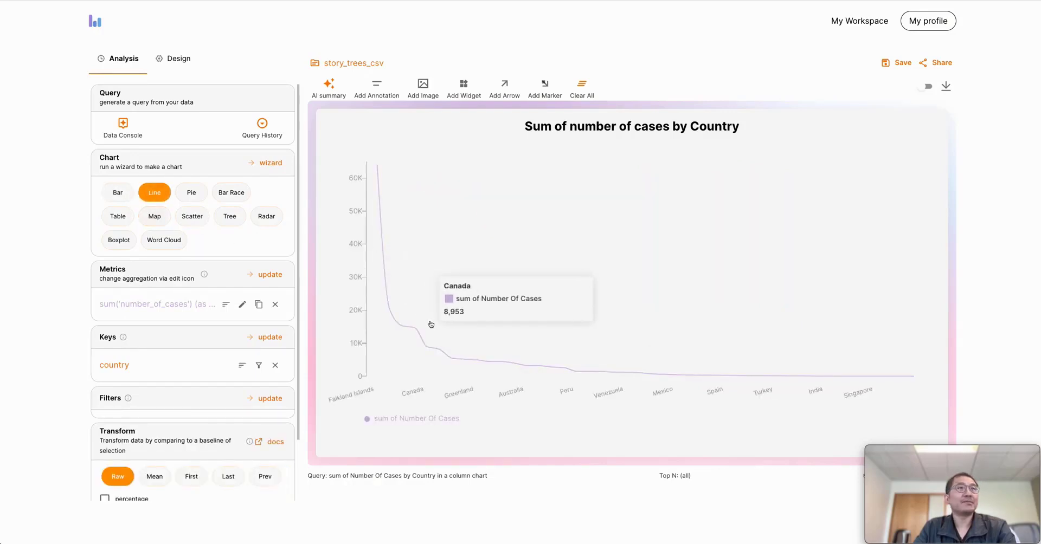
- Examine the chart wizard's required metrics and optional key fields for a Line chart, and close it without making a chart
{"action": "left_click", "coordinate": [270, 163]}
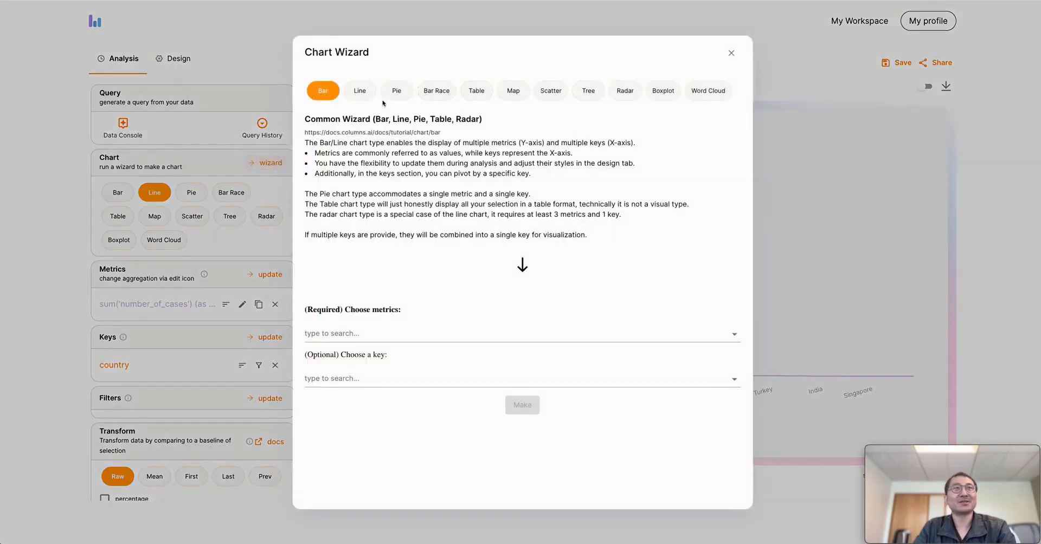
{"action": "left_click", "coordinate": [359, 92]}
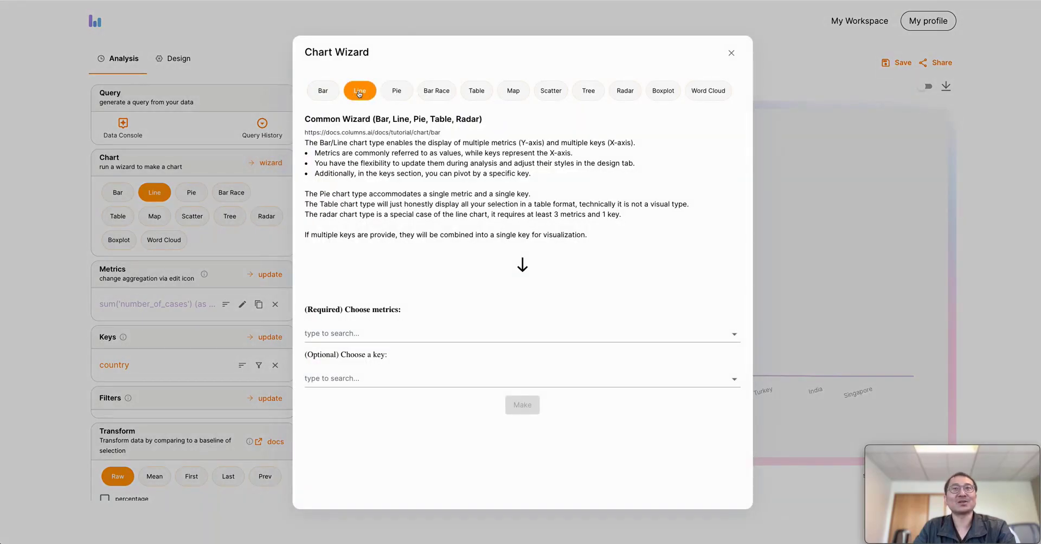
{"action": "left_click", "coordinate": [391, 332]}
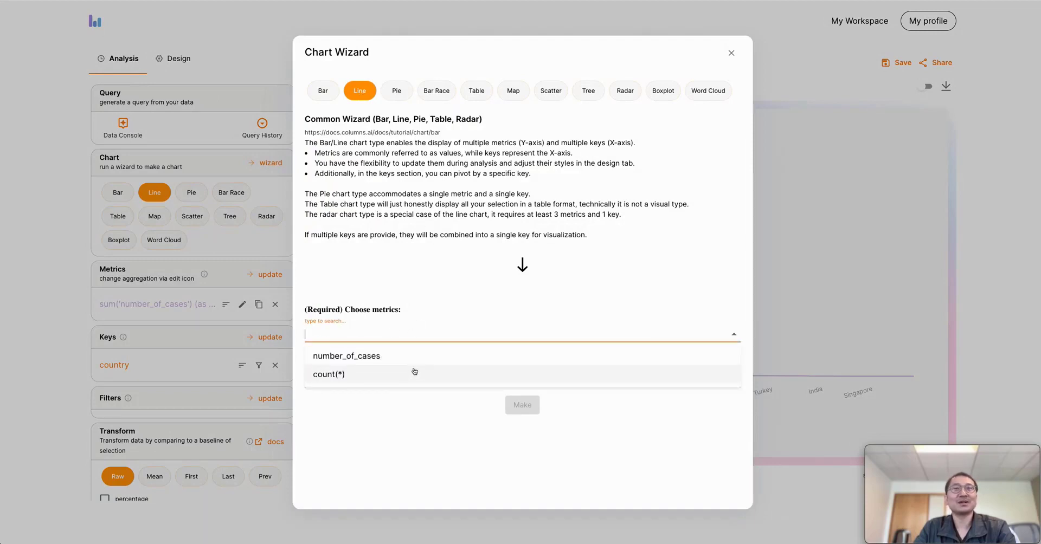
{"action": "left_click", "coordinate": [366, 312]}
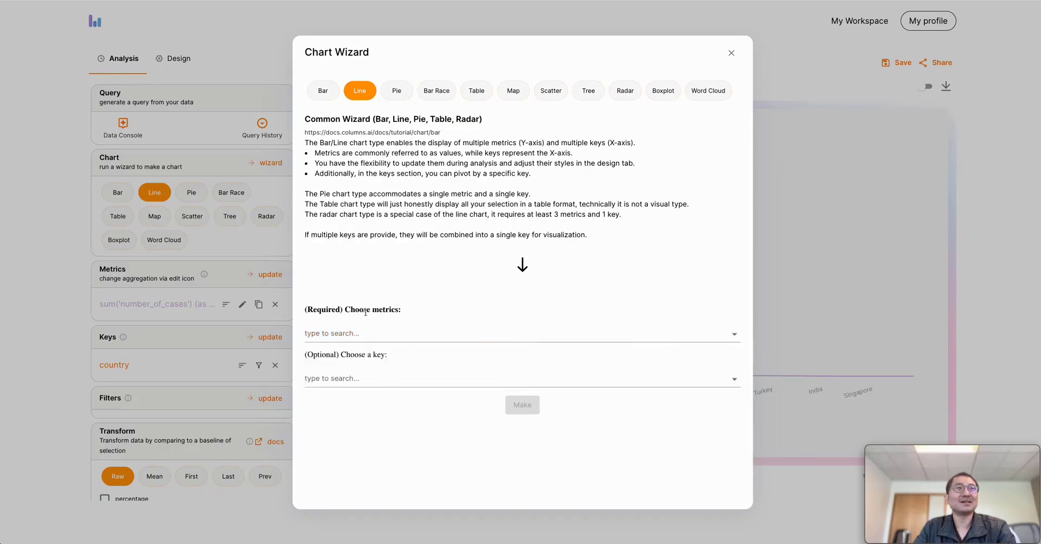
{"action": "double_click", "coordinate": [322, 307]}
{"action": "double_click", "coordinate": [323, 355]}
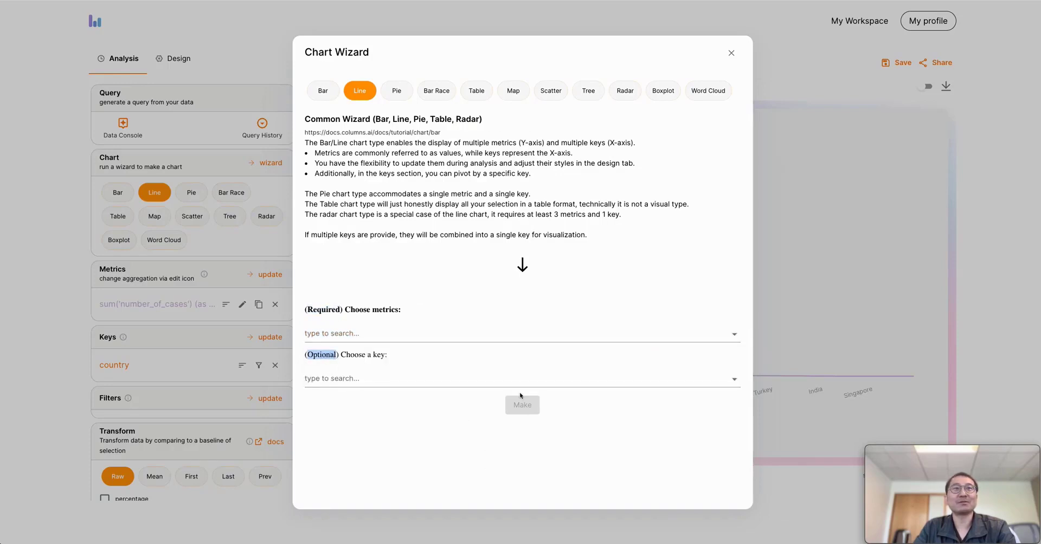
{"action": "left_click", "coordinate": [732, 53]}
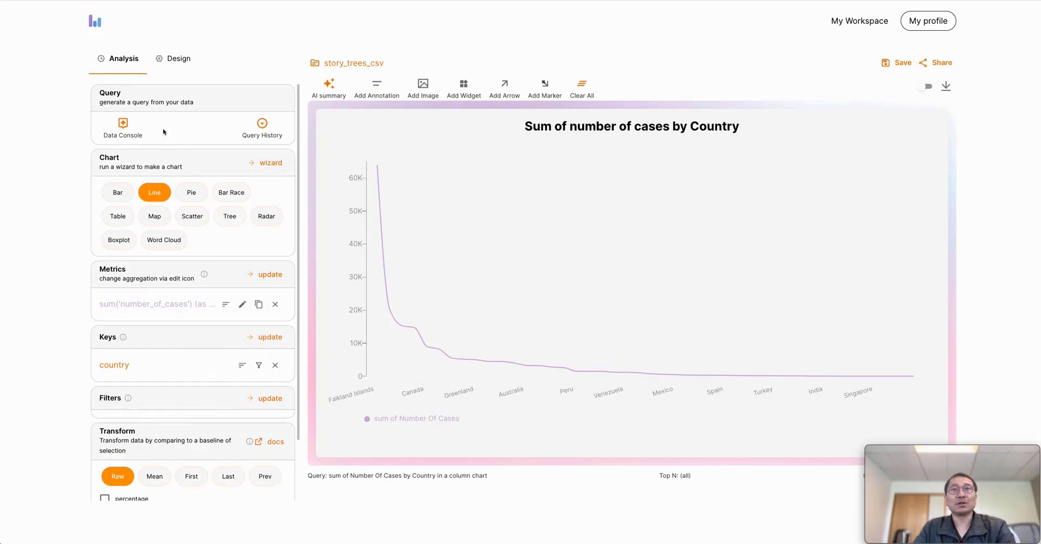
- Review the recommended queries in the Data Console and the list of past queries in the Query History
{"action": "left_click", "coordinate": [131, 135]}
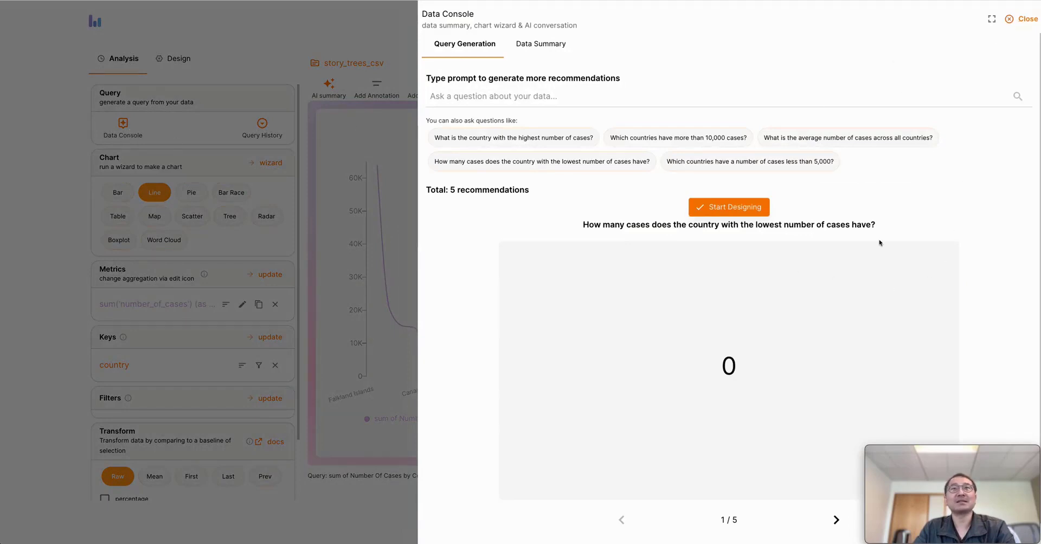
{"action": "left_click", "coordinate": [1026, 22]}
{"action": "left_click", "coordinate": [263, 125]}
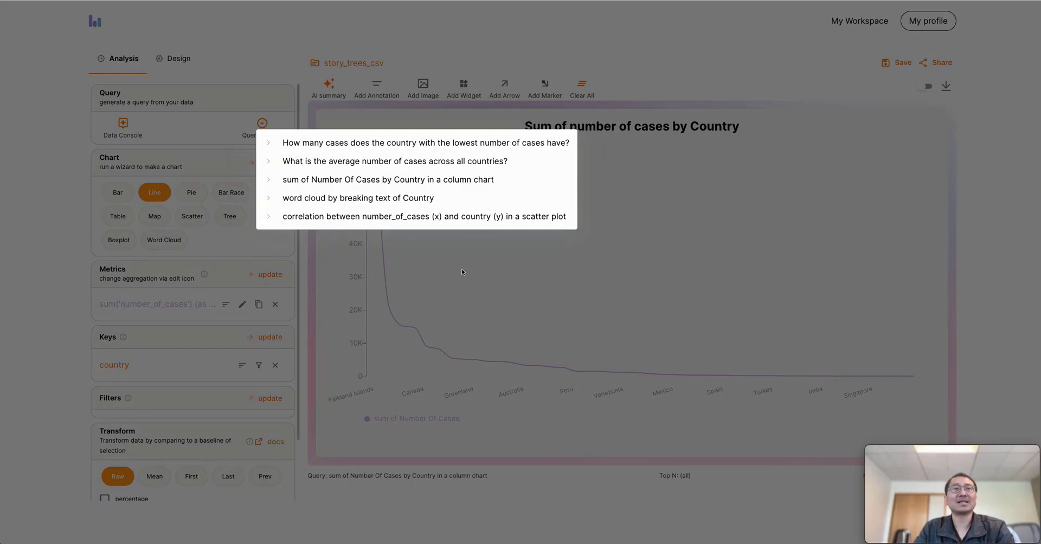
{"action": "left_click", "coordinate": [237, 249]}
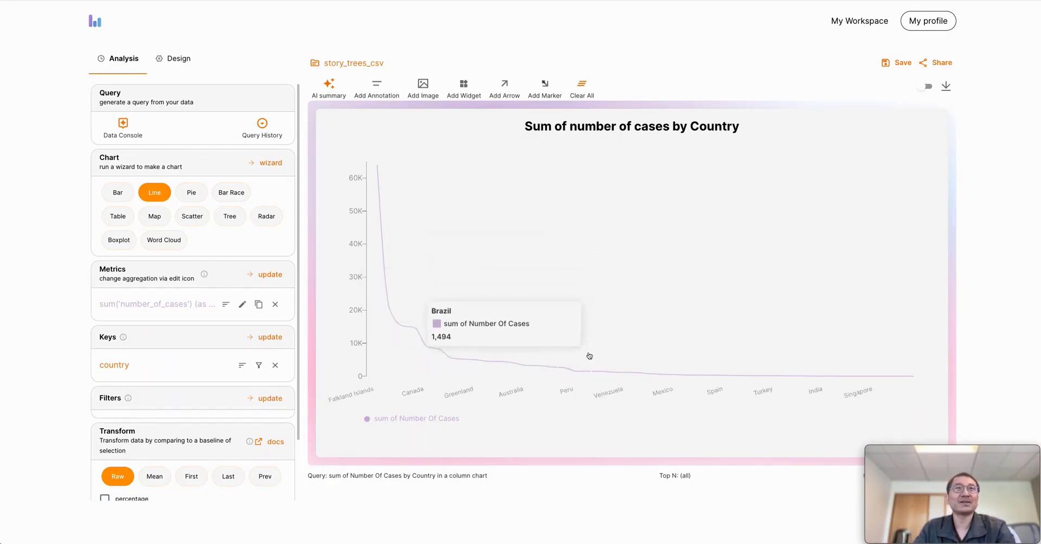
- Reposition the chart title slightly near the canvas's upper edge and open its annotation text for editing
{"action": "mouse_move", "coordinate": [646, 130]}
{"action": "left_mouse_down"}
{"action": "mouse_move", "coordinate": [651, 152]}
{"action": "mouse_move", "coordinate": [651, 140]}
{"action": "left_mouse_up"}
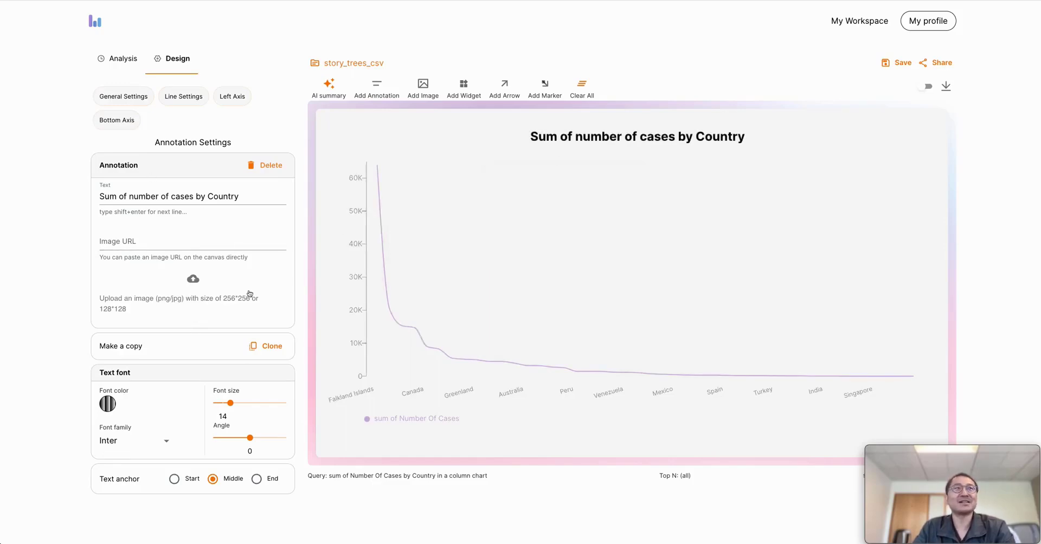
{"action": "left_click_drag", "start_coordinate": [628, 135], "coordinate": [629, 129]}
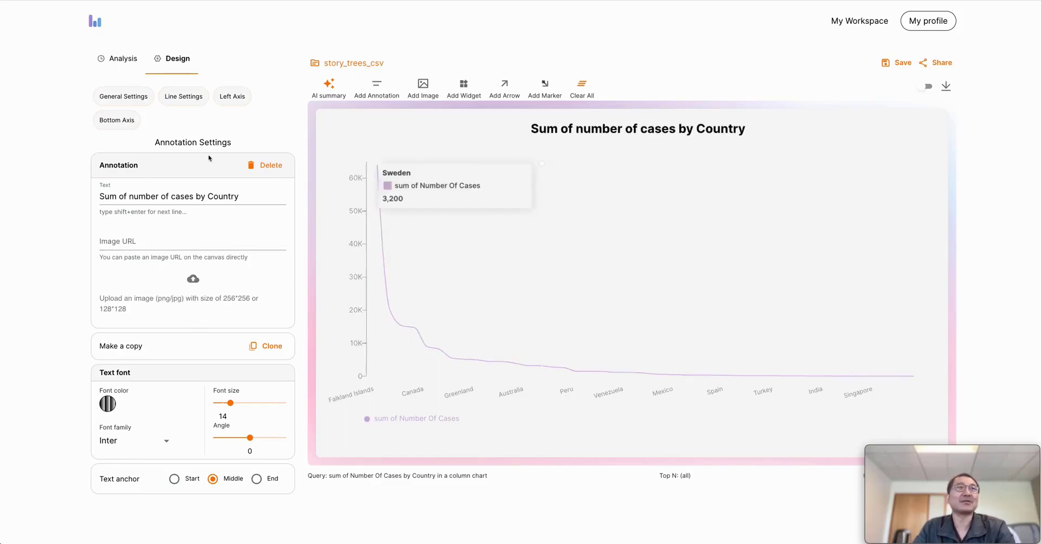
{"action": "left_click", "coordinate": [245, 197]}
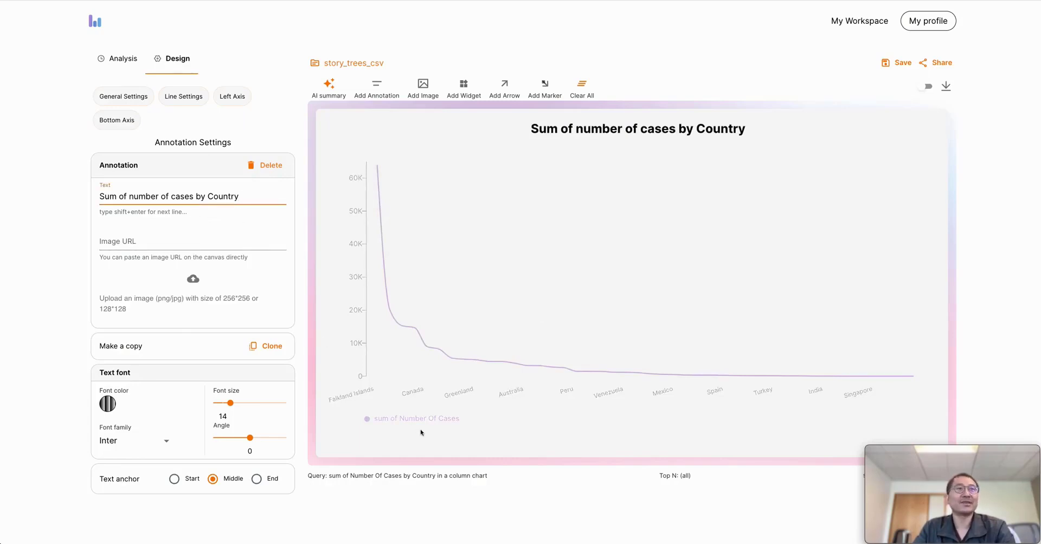
- Move the legend to the centre below the chart and set the metric's color to orange (#f57c00)
{"action": "left_click_drag", "start_coordinate": [412, 423], "coordinate": [628, 434]}
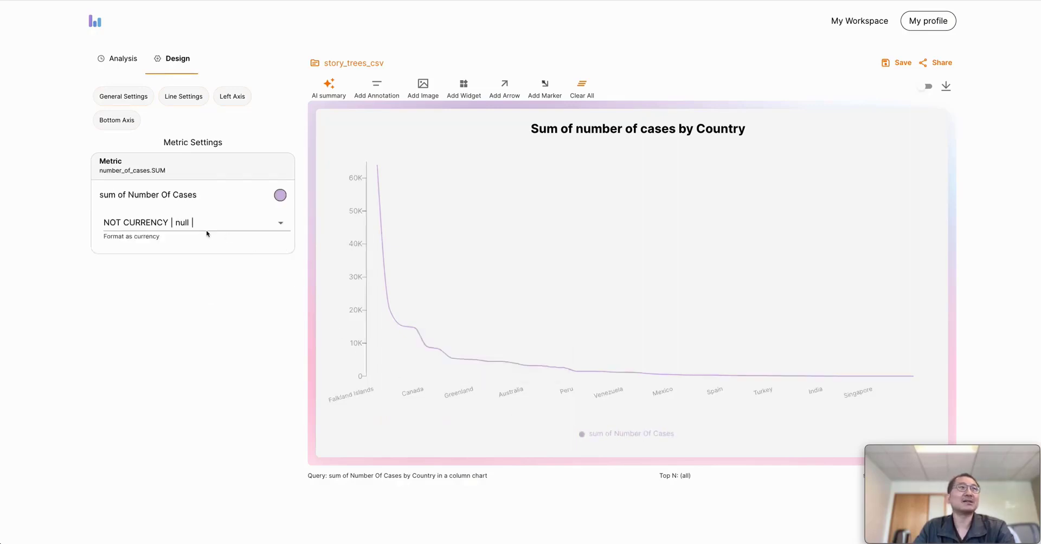
{"action": "left_click", "coordinate": [280, 196]}
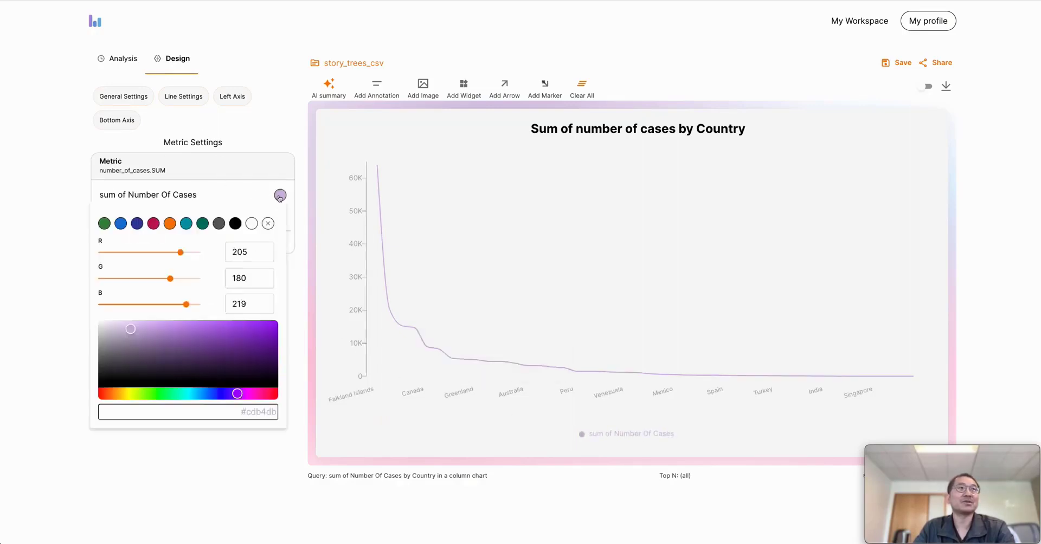
{"action": "left_click", "coordinate": [170, 223]}
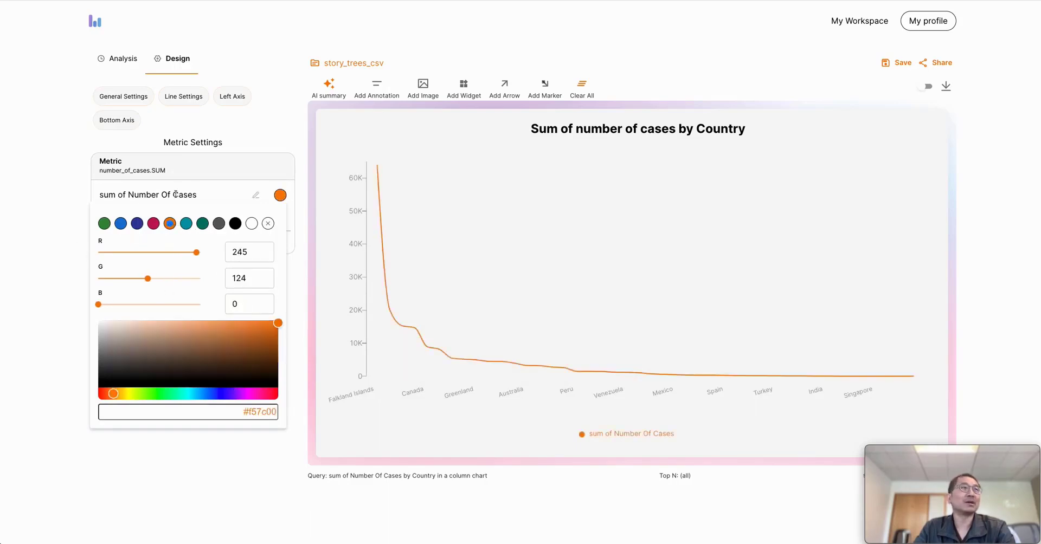
- Shorten the metric's display name to Cases
{"action": "left_click_drag", "start_coordinate": [176, 194], "coordinate": [70, 197]}
{"action": "key", "text": "BackSpace"}
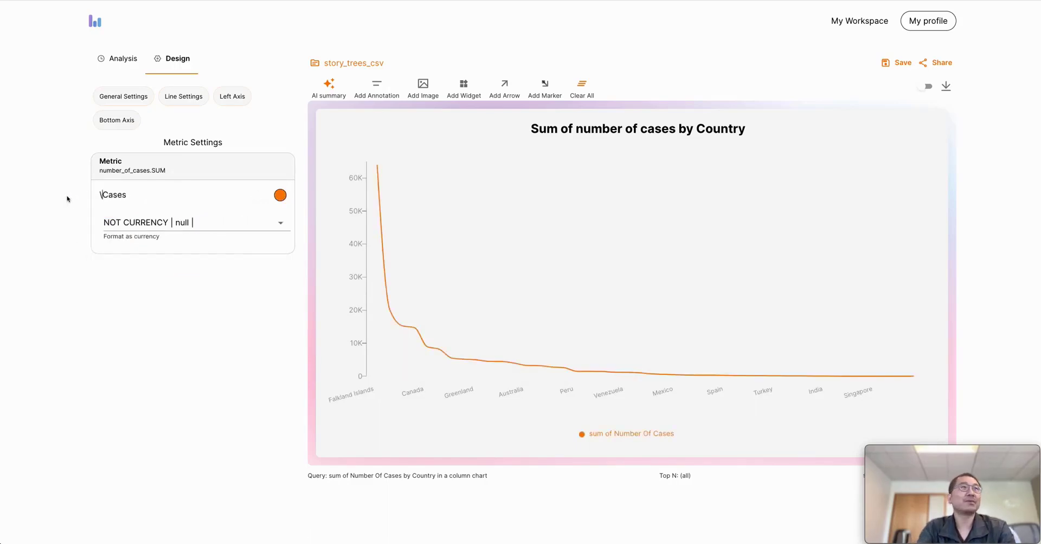
{"action": "key", "text": "BackSpace"}
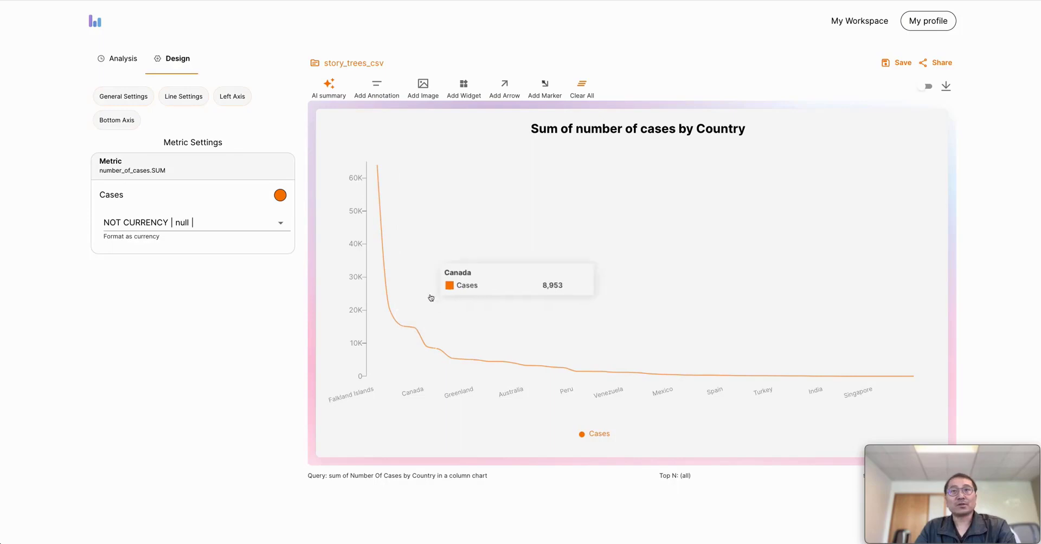
- Try the Area line type with the accent color #0097a7 and set the line type back to Line
{"action": "left_click", "coordinate": [537, 366]}
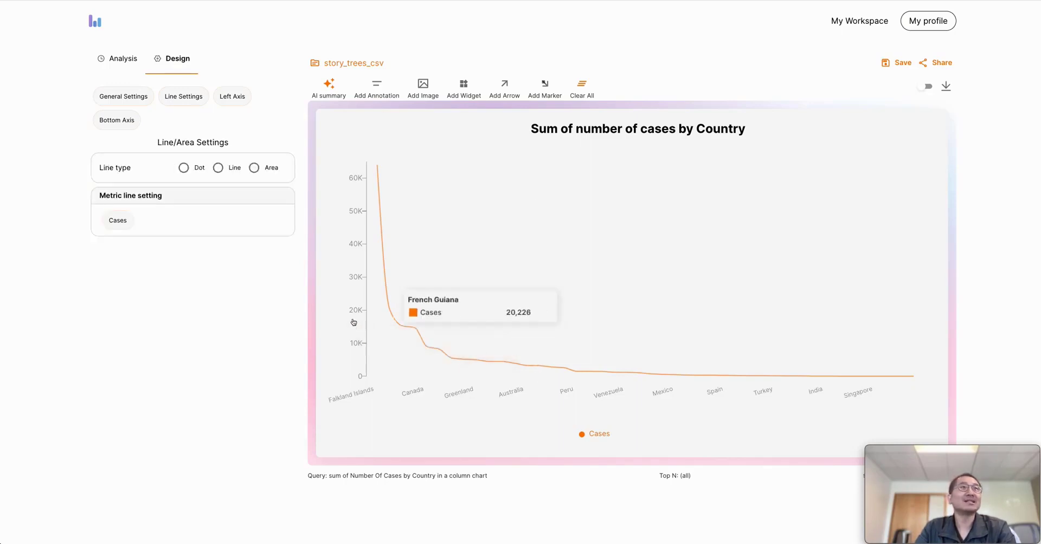
{"action": "left_click", "coordinate": [266, 170]}
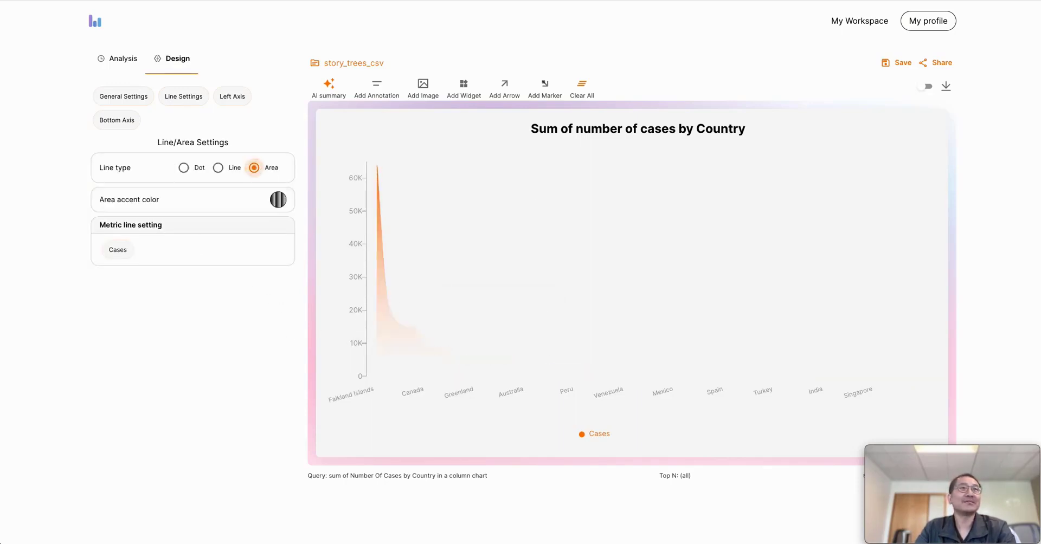
{"action": "left_click", "coordinate": [281, 204]}
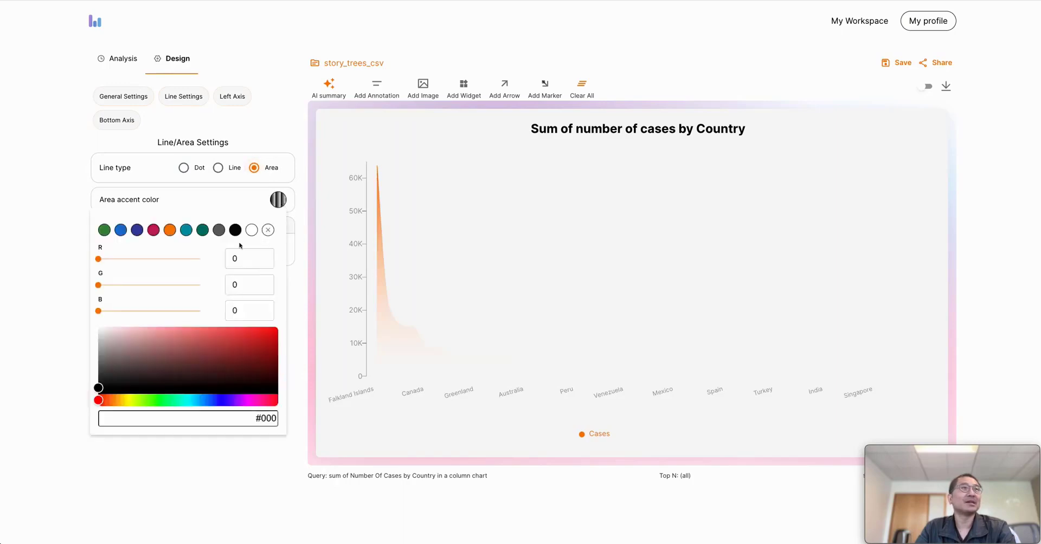
{"action": "left_click", "coordinate": [186, 230]}
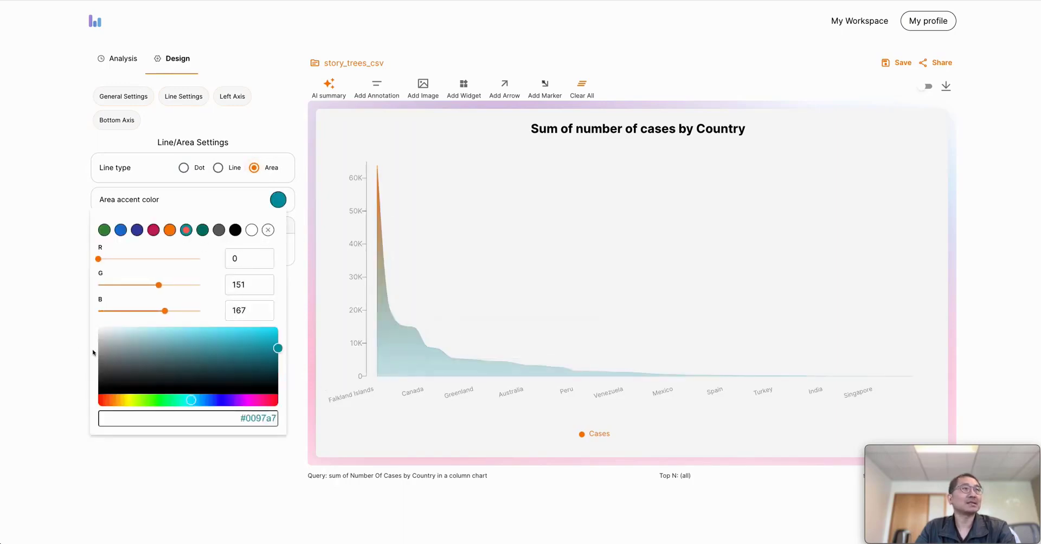
{"action": "left_click", "coordinate": [62, 342]}
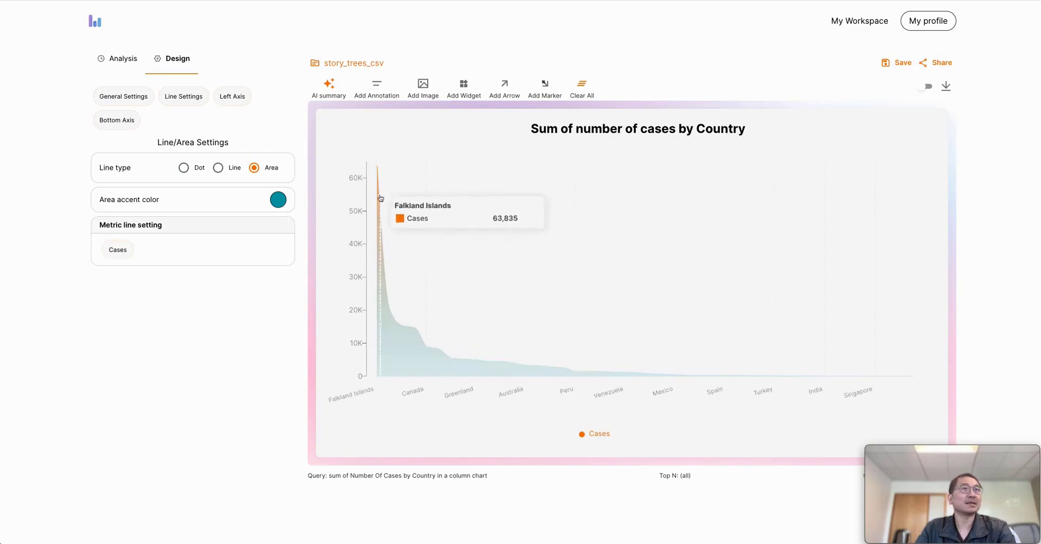
{"action": "left_click", "coordinate": [226, 170]}
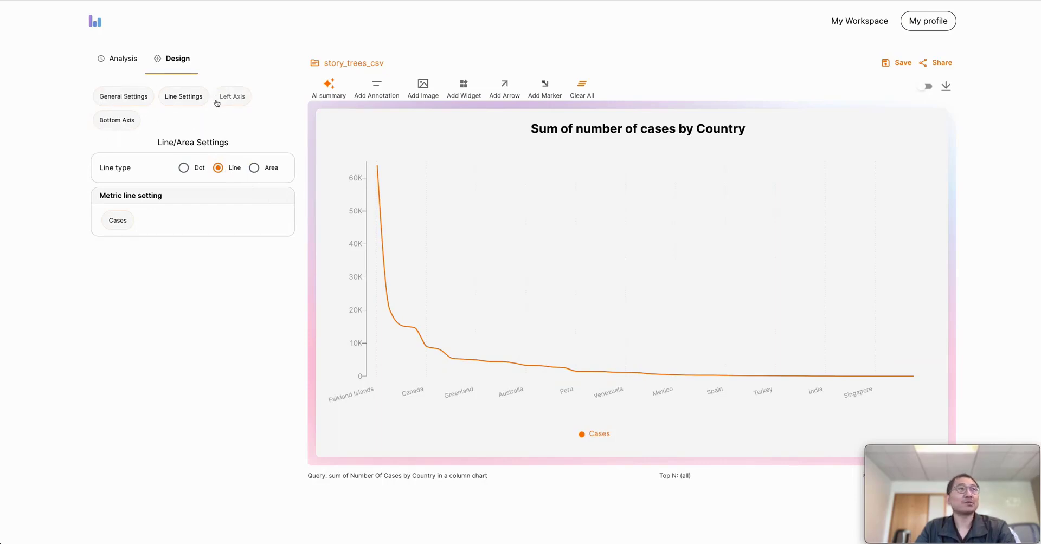
- Switch the chart type to Bar and open the settings of the title, the legend and the left axis in turn
{"action": "left_click", "coordinate": [124, 59]}
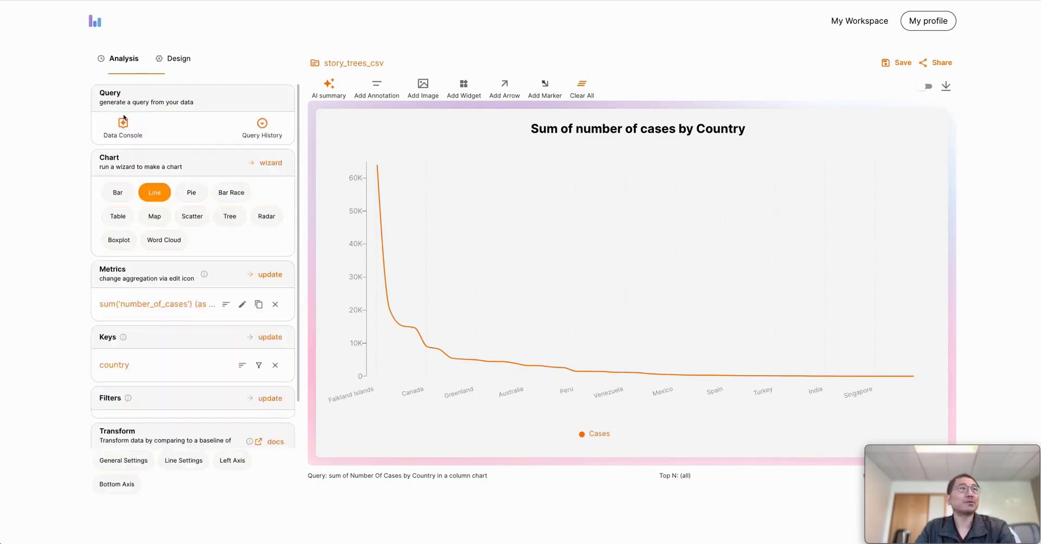
{"action": "left_click", "coordinate": [119, 199]}
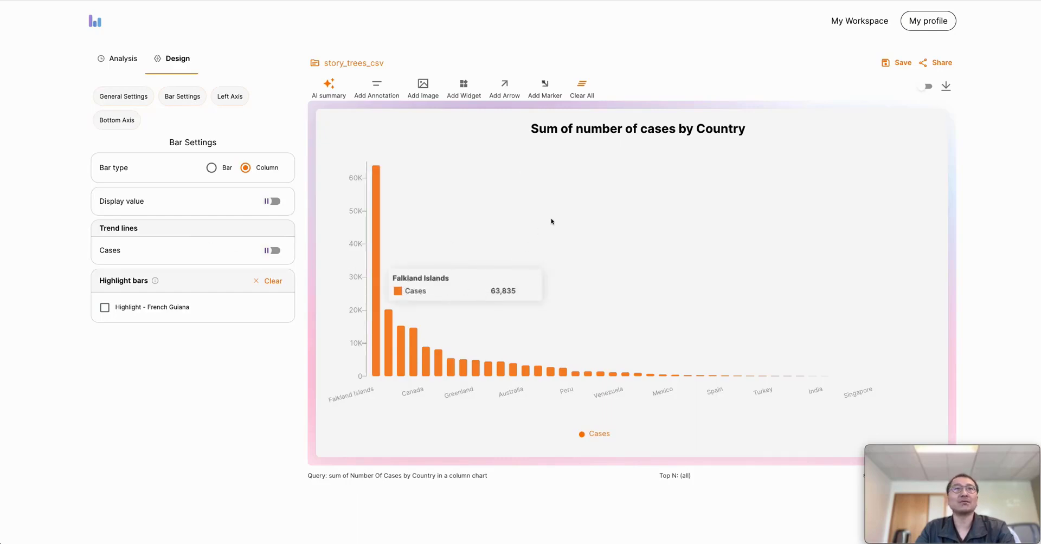
{"action": "left_click", "coordinate": [615, 133]}
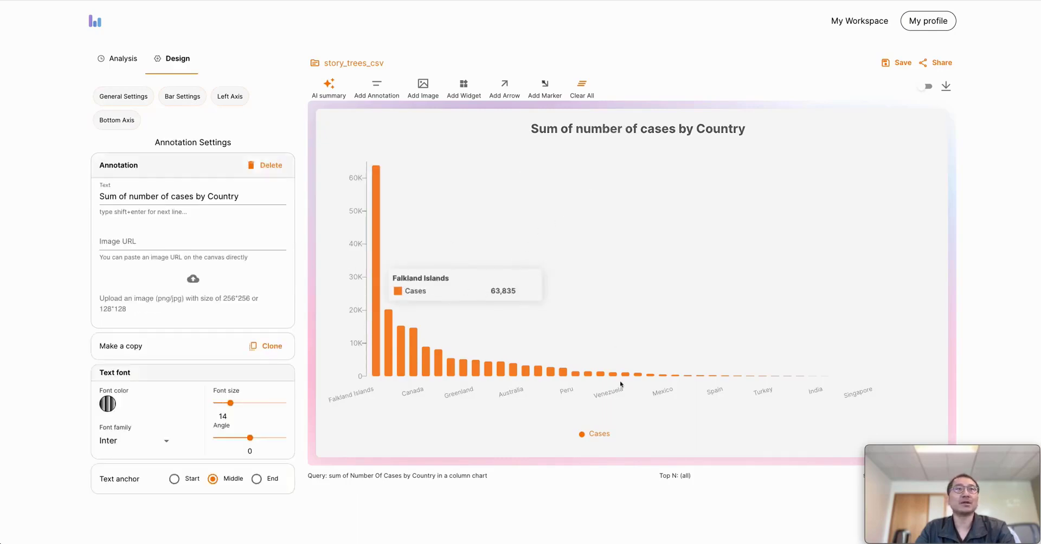
{"action": "left_click", "coordinate": [596, 440]}
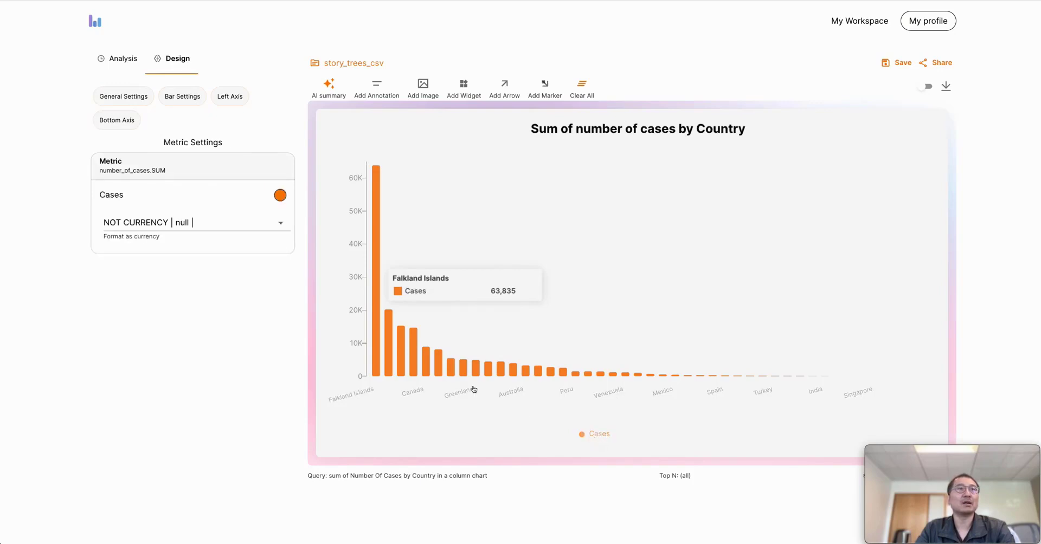
{"action": "left_click", "coordinate": [360, 344]}
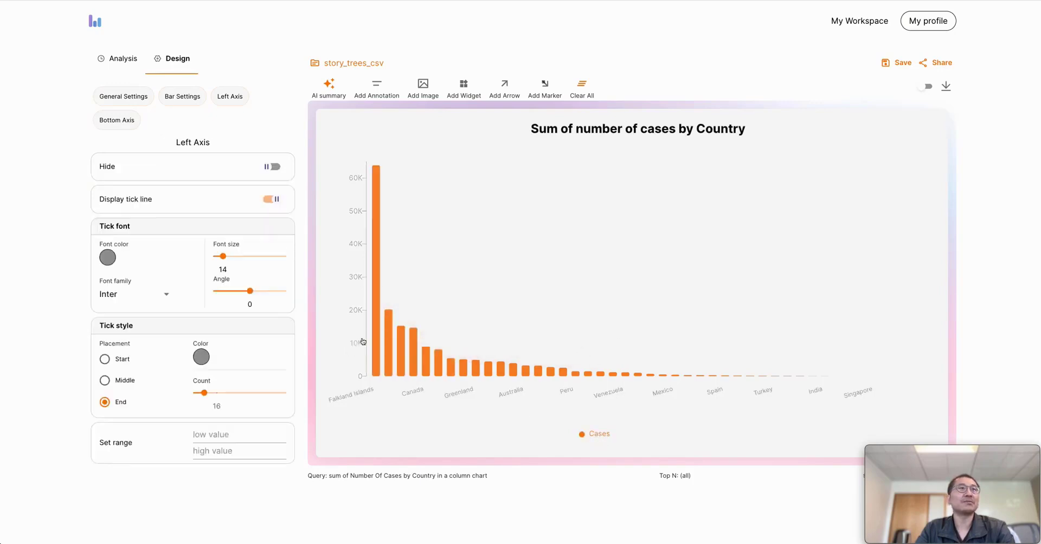
- Add a widget showing the total of Cases and place it in the chart's empty upper-right area
{"action": "left_click", "coordinate": [466, 97]}
{"action": "left_click", "coordinate": [853, 200]}
{"action": "left_click_drag", "start_coordinate": [859, 205], "coordinate": [836, 171]}
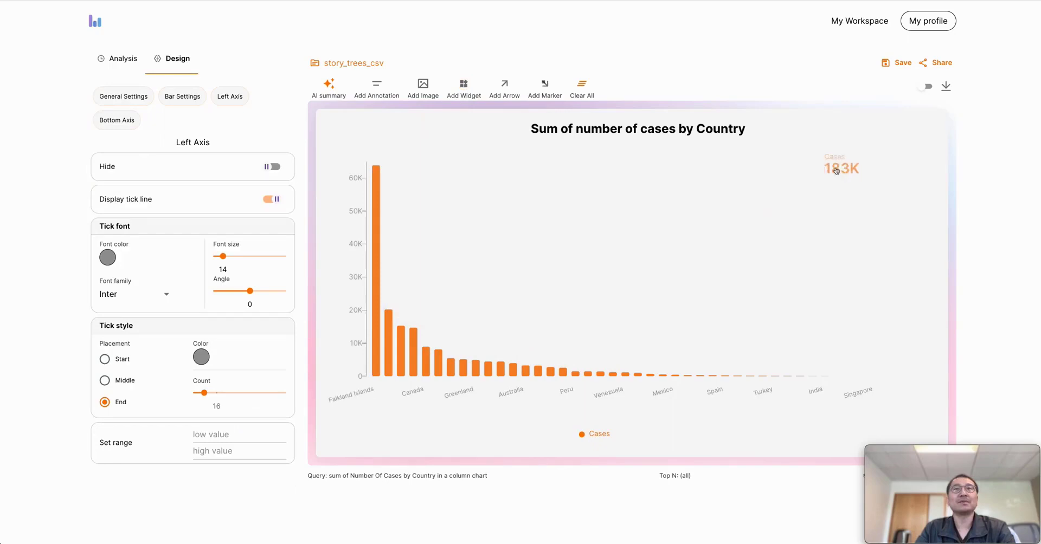
{"action": "left_click", "coordinate": [836, 171]}
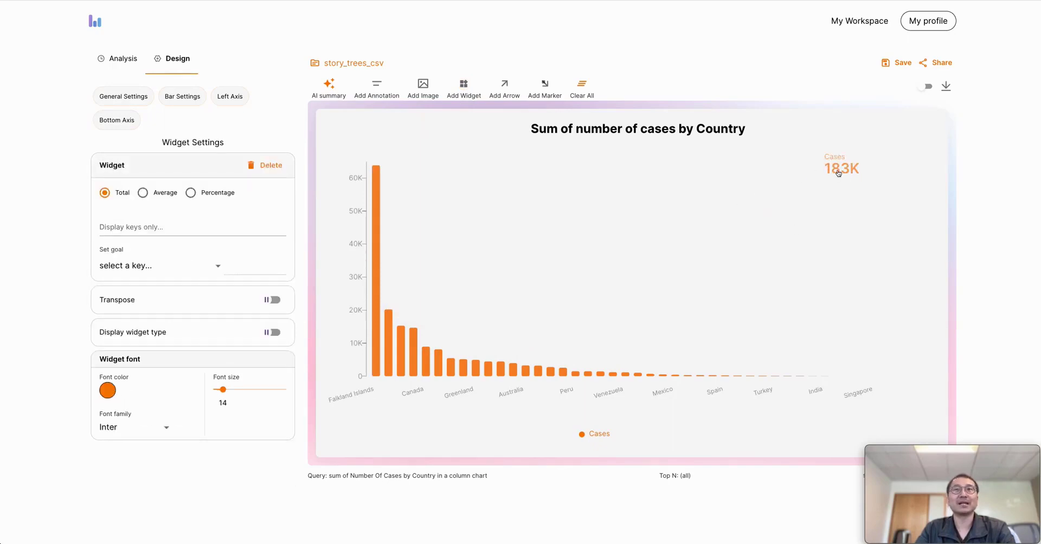
{"action": "left_click", "coordinate": [838, 173]}
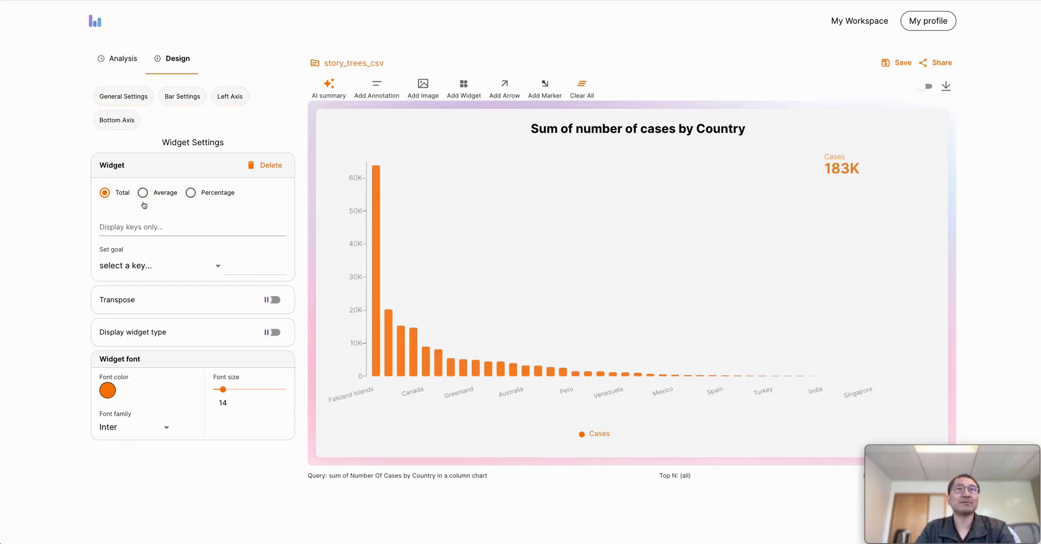
{"action": "left_click_drag", "start_coordinate": [835, 165], "coordinate": [868, 154]}
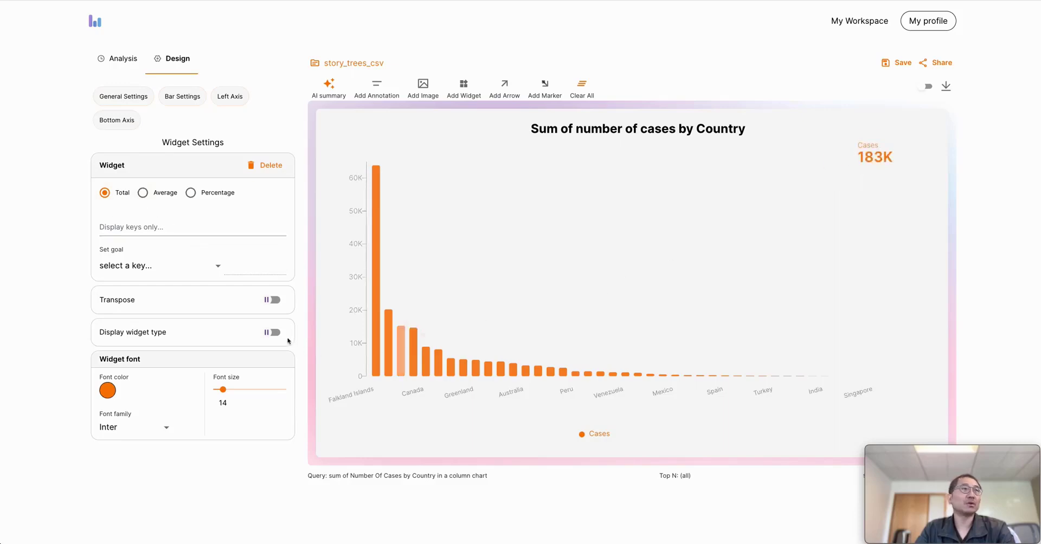
- Transpose the total widget to display only Falkland Islands, French Guiana, Suriname and Guyana, and place it in the chart's empty upper-right area
{"action": "left_click", "coordinate": [271, 300]}
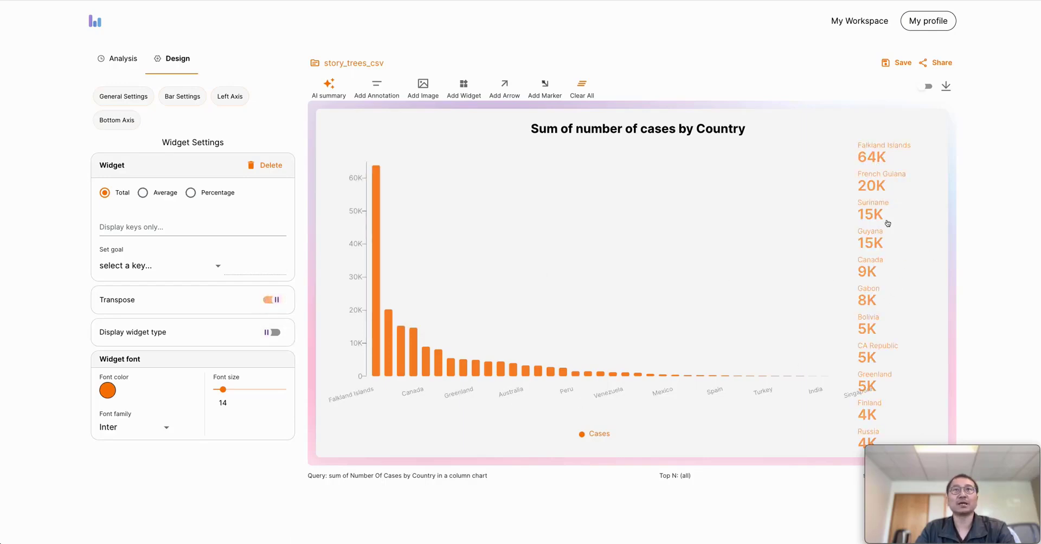
{"action": "mouse_move", "coordinate": [872, 277]}
{"action": "left_mouse_down"}
{"action": "mouse_move", "coordinate": [889, 257]}
{"action": "mouse_move", "coordinate": [875, 261]}
{"action": "left_mouse_up"}
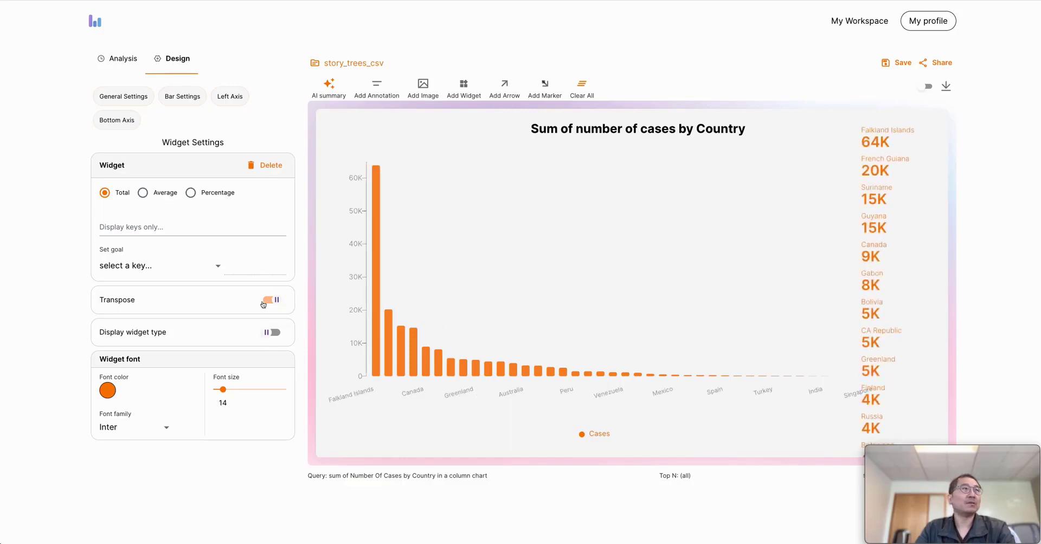
{"action": "left_click", "coordinate": [174, 226]}
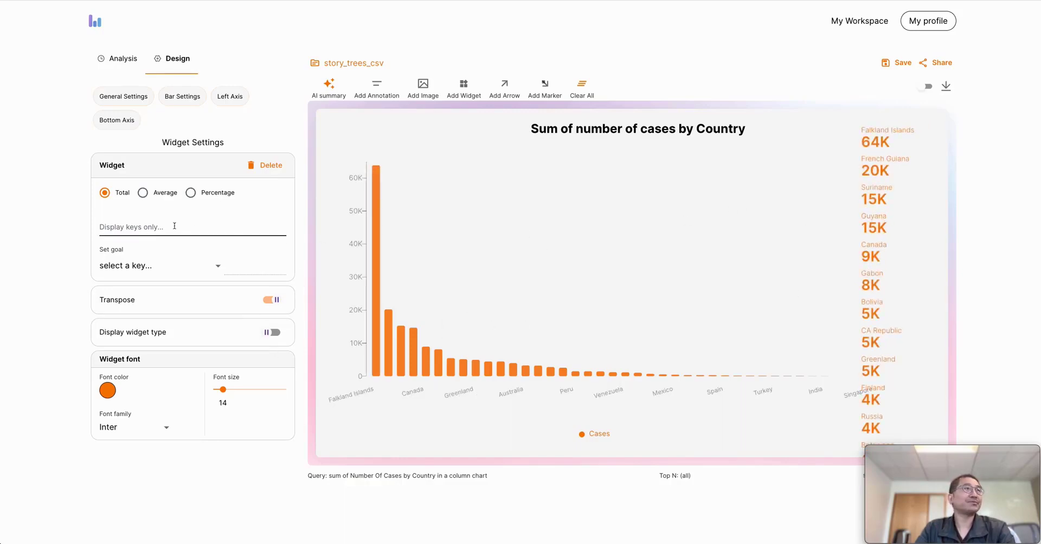
{"action": "left_click", "coordinate": [138, 253]}
{"action": "left_click", "coordinate": [137, 271]}
{"action": "left_click", "coordinate": [136, 290]}
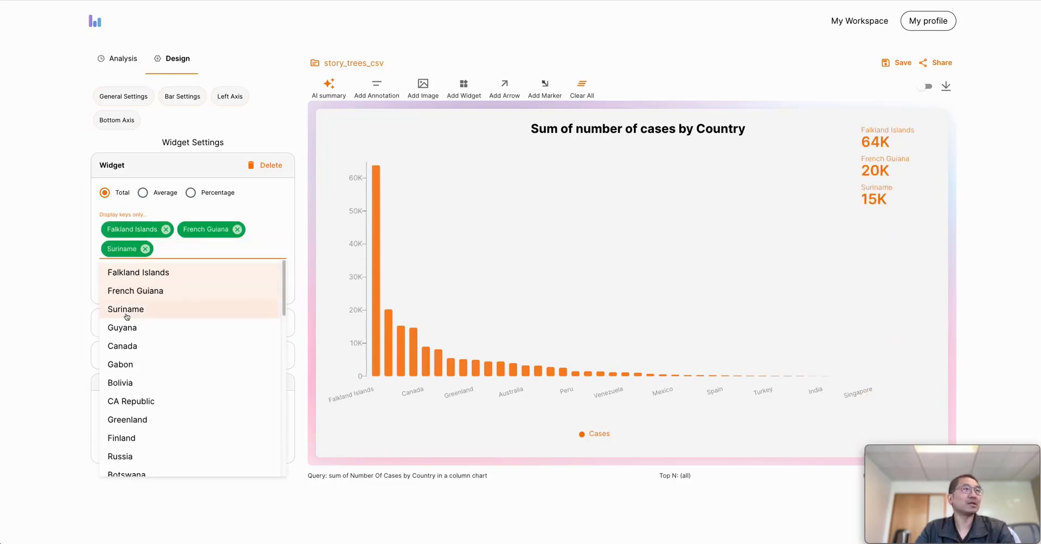
{"action": "left_click", "coordinate": [135, 327]}
{"action": "left_click", "coordinate": [71, 336]}
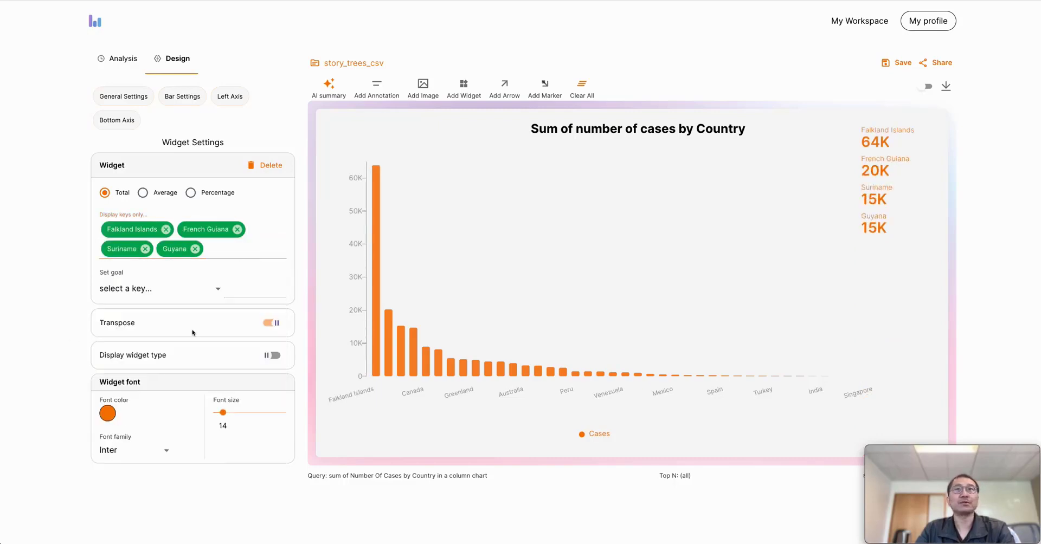
{"action": "left_click_drag", "start_coordinate": [871, 174], "coordinate": [864, 199]}
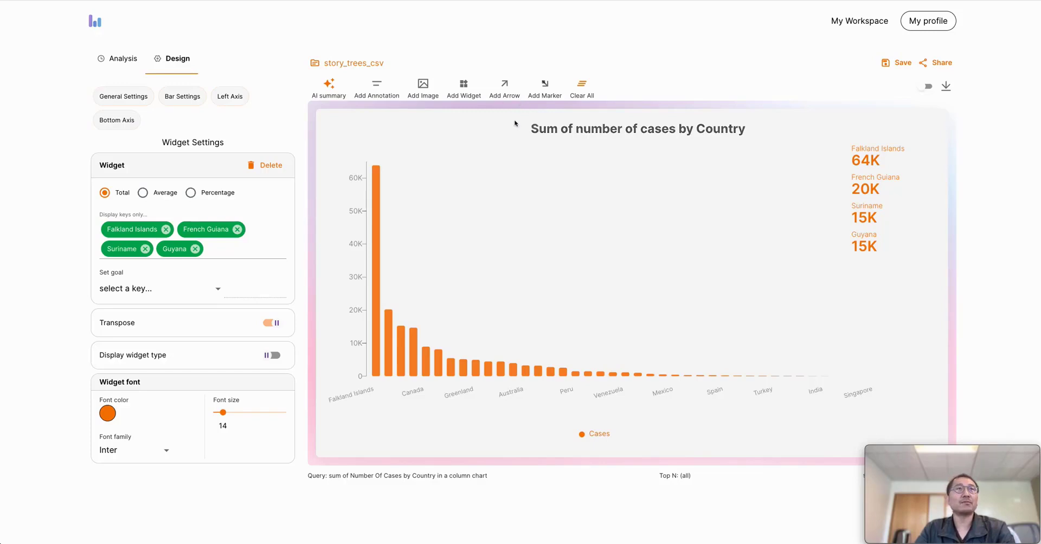
- Add an arrow to the chart and replace the chart title with an AI-generated smart title
{"action": "left_click", "coordinate": [502, 86]}
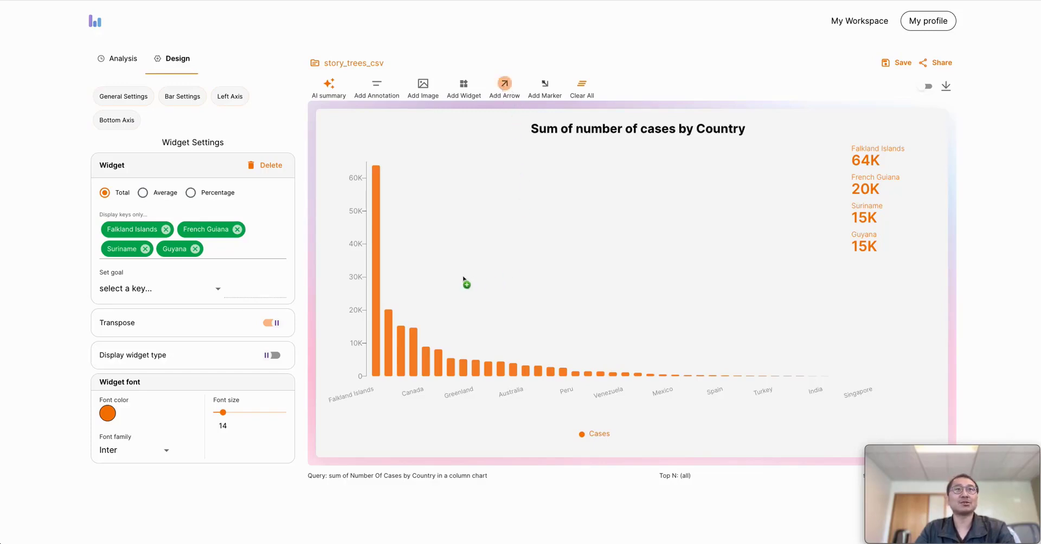
{"action": "left_click", "coordinate": [329, 100]}
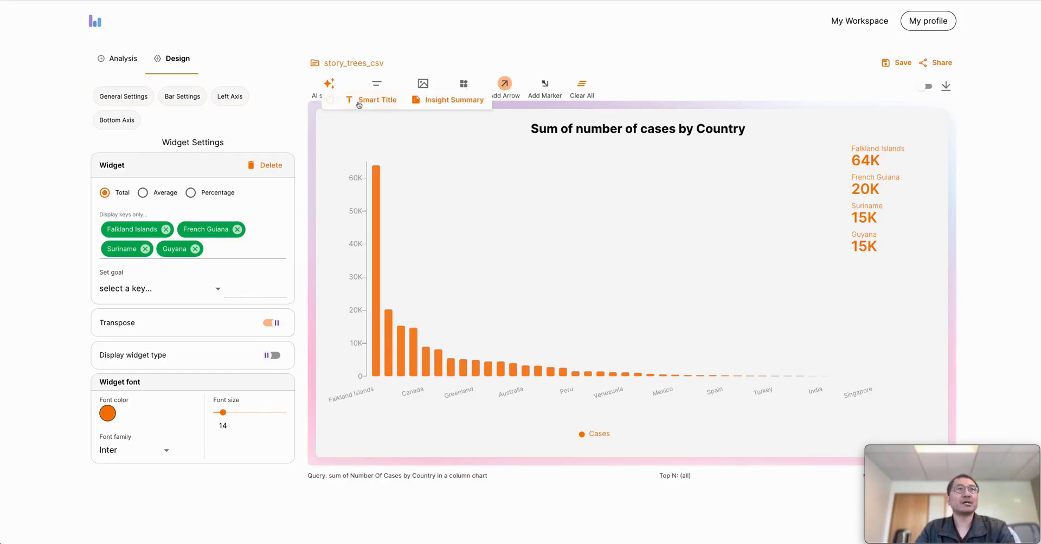
{"action": "left_click", "coordinate": [359, 102]}
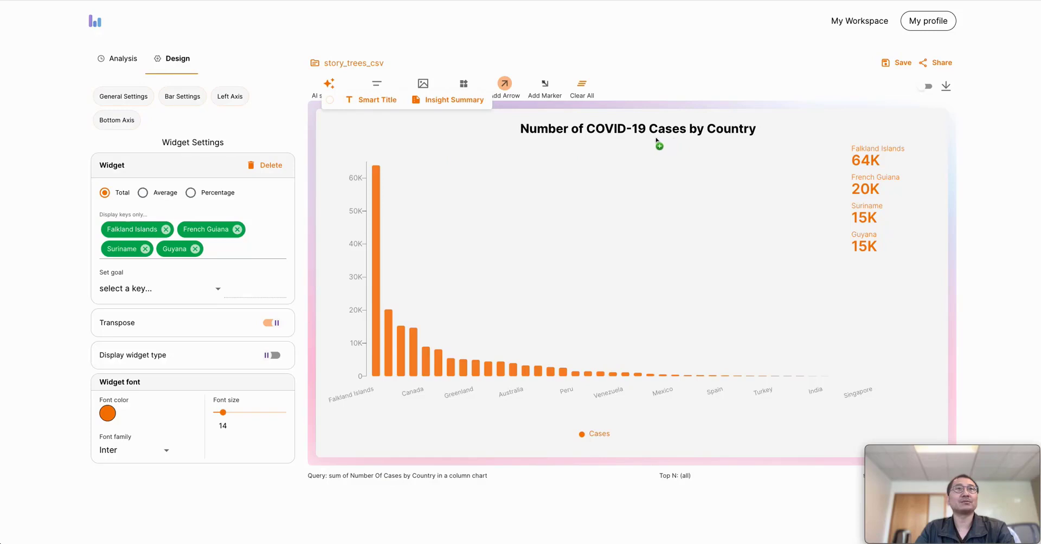
- Generate an AI insight summary and move its text below the chart title, clear of the arrow
{"action": "left_click", "coordinate": [447, 104]}
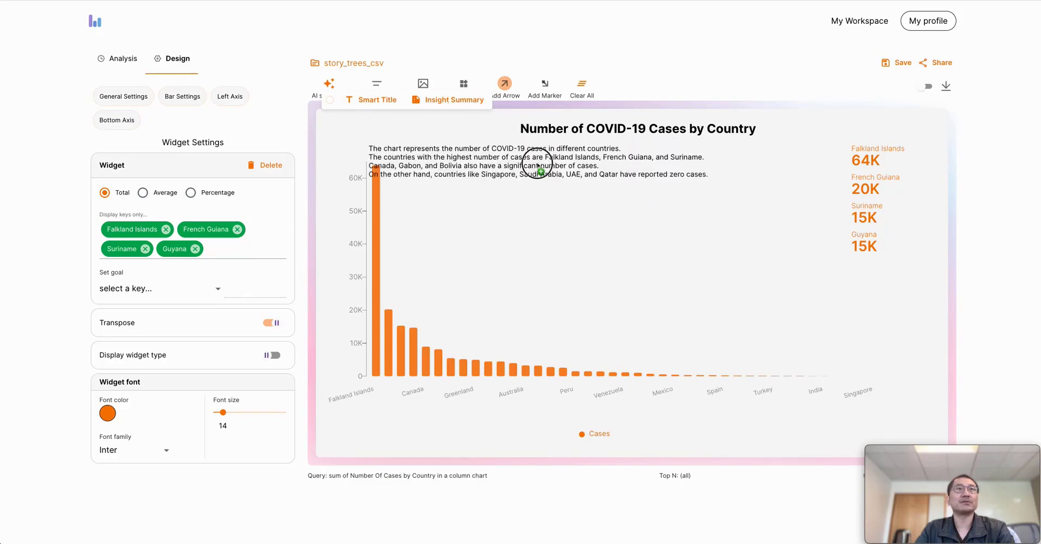
{"action": "left_click_drag", "start_coordinate": [539, 166], "coordinate": [650, 171]}
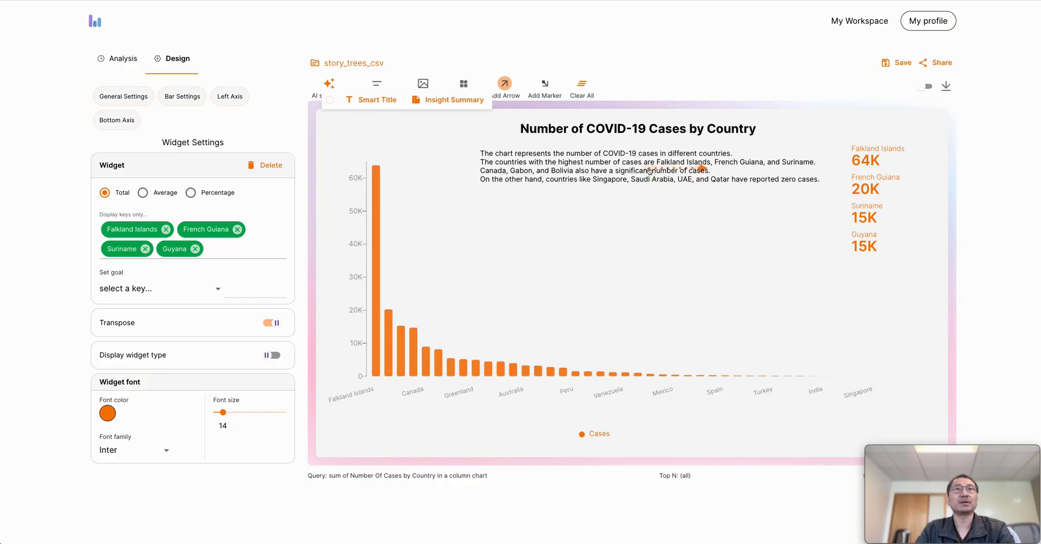
{"action": "left_click", "coordinate": [592, 180]}
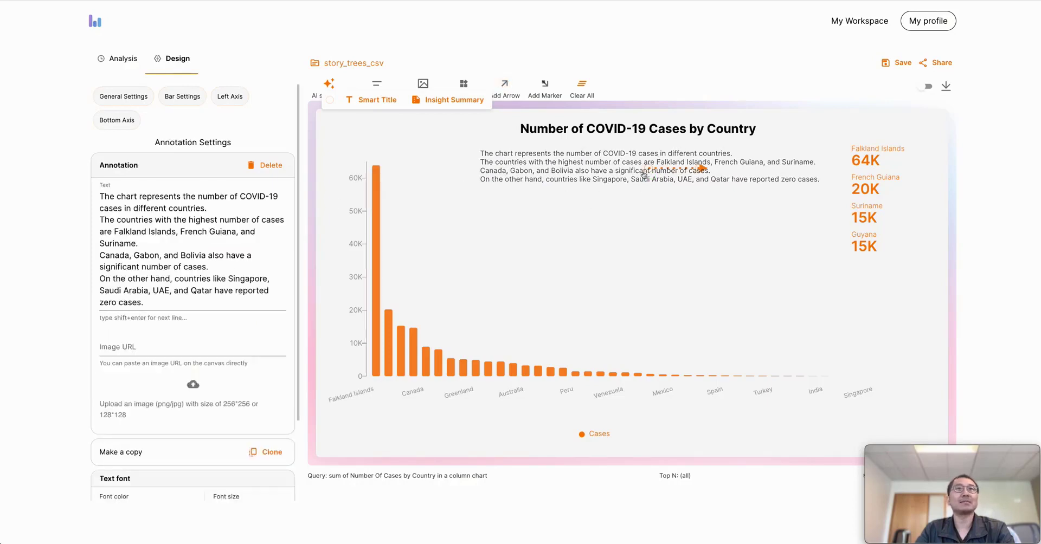
{"action": "left_click_drag", "start_coordinate": [644, 174], "coordinate": [655, 211]}
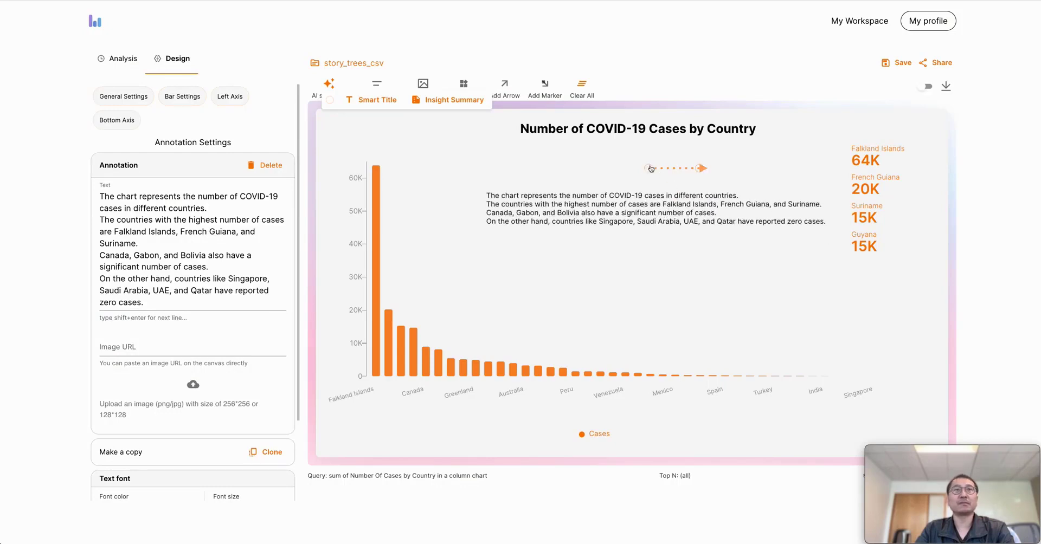
- Try repositioning and tilting the arrow, delete it, and shift the insight summary text slightly upward
{"action": "left_click_drag", "start_coordinate": [651, 173], "coordinate": [725, 161]}
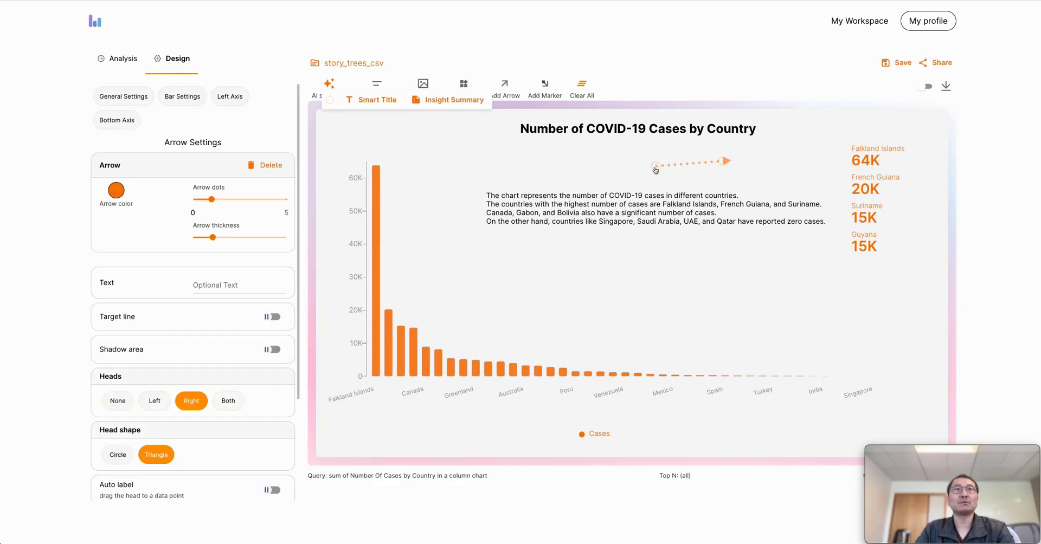
{"action": "mouse_move", "coordinate": [656, 170]}
{"action": "left_mouse_down"}
{"action": "mouse_move", "coordinate": [662, 184]}
{"action": "mouse_move", "coordinate": [673, 177]}
{"action": "left_mouse_up"}
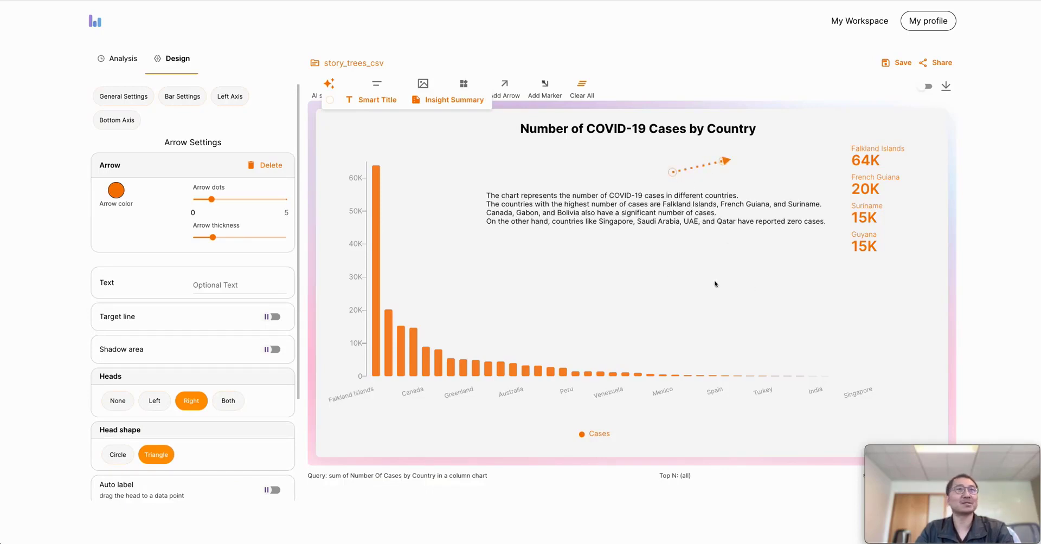
{"action": "left_click", "coordinate": [265, 165]}
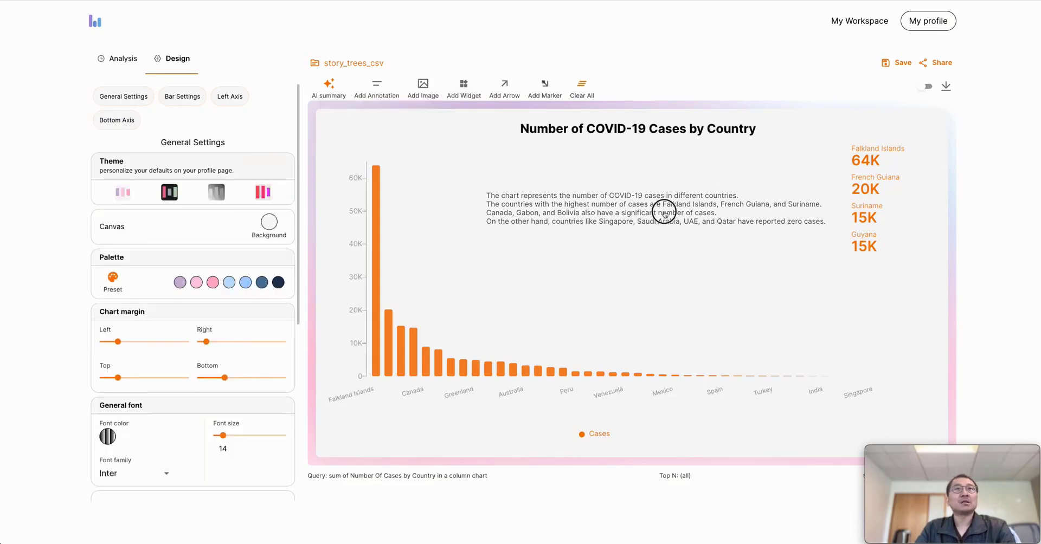
{"action": "mouse_move", "coordinate": [665, 213]}
{"action": "left_mouse_down"}
{"action": "mouse_move", "coordinate": [678, 200]}
{"action": "mouse_move", "coordinate": [663, 198]}
{"action": "left_mouse_up"}
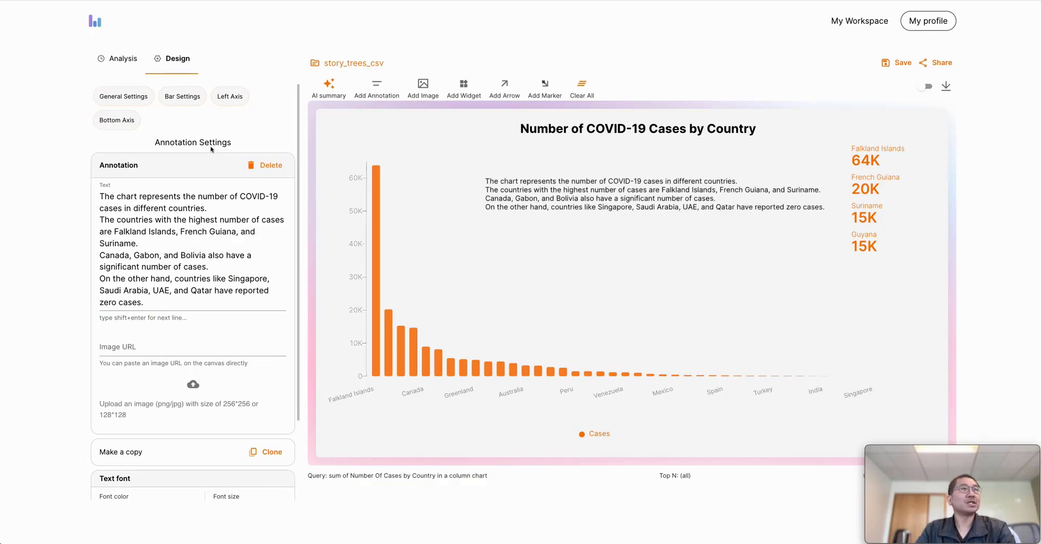
- Try the gray and vivid red themes in the general settings and apply the dark theme to the chart
{"action": "left_click", "coordinate": [125, 100]}
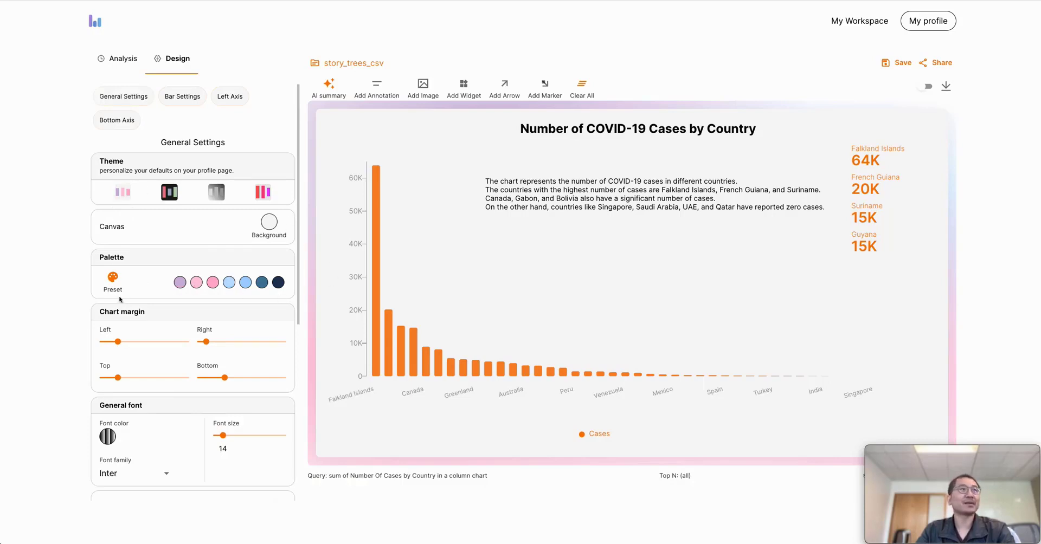
{"action": "left_click", "coordinate": [171, 195]}
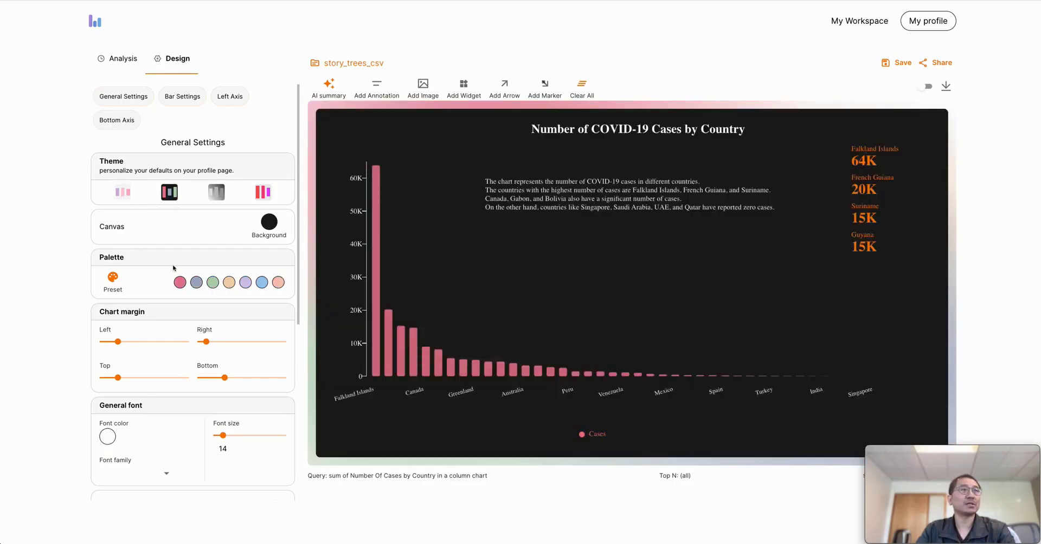
{"action": "left_click", "coordinate": [217, 193]}
{"action": "left_click", "coordinate": [262, 195]}
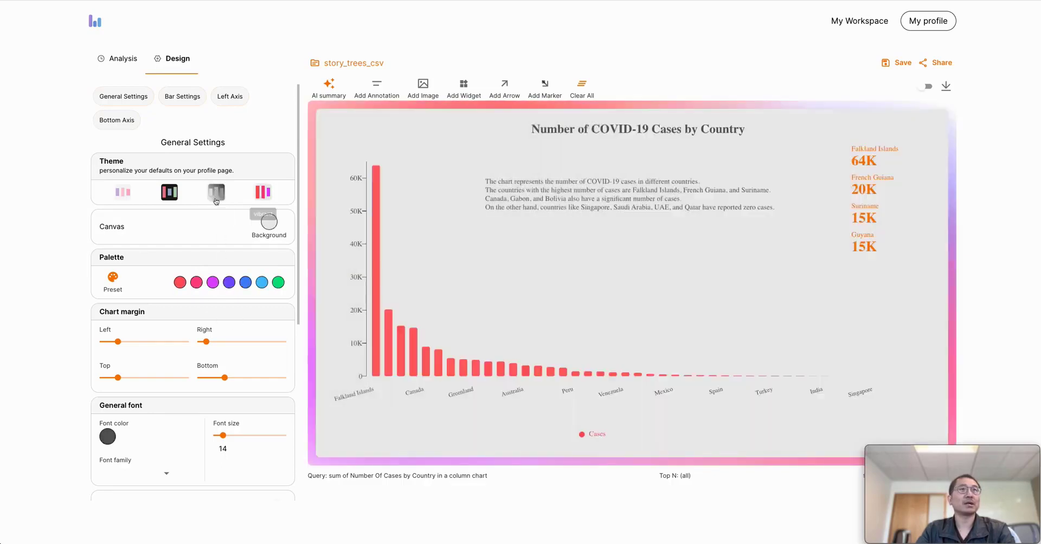
{"action": "left_click", "coordinate": [217, 194]}
{"action": "left_click", "coordinate": [170, 192]}
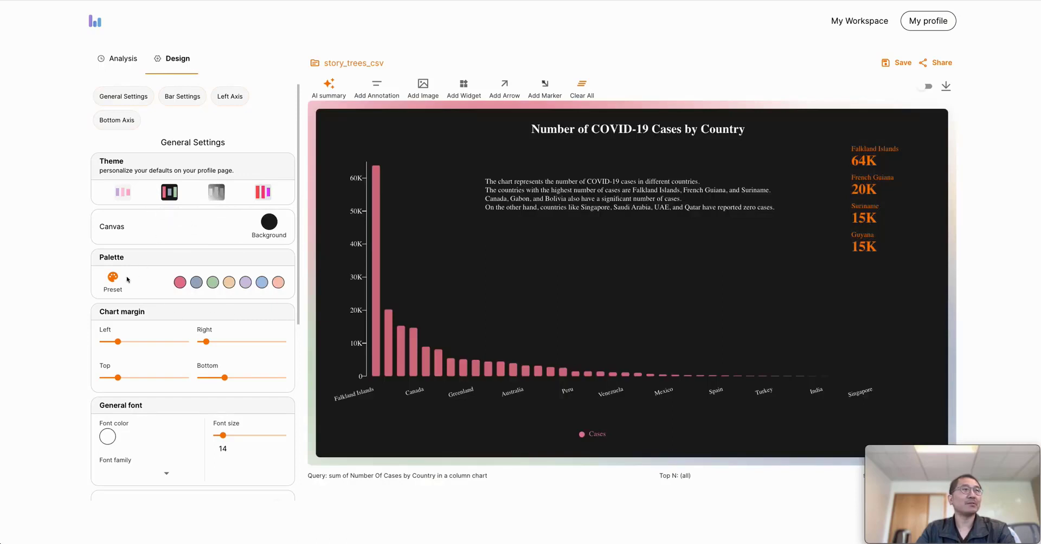
- Apply the purple, pink and blue preset palette and increase the chart's left and right margins
{"action": "left_click", "coordinate": [116, 290]}
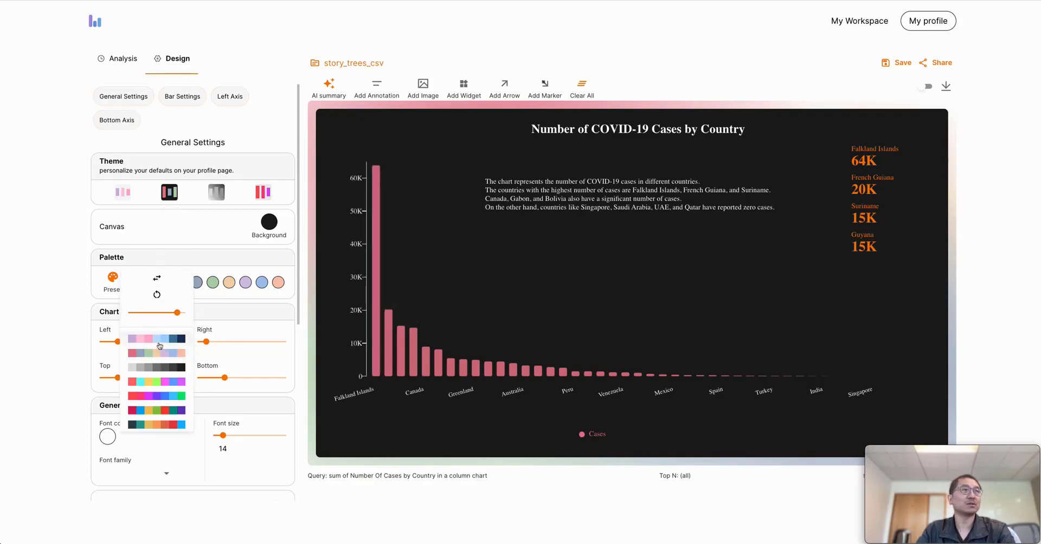
{"action": "left_click", "coordinate": [151, 341]}
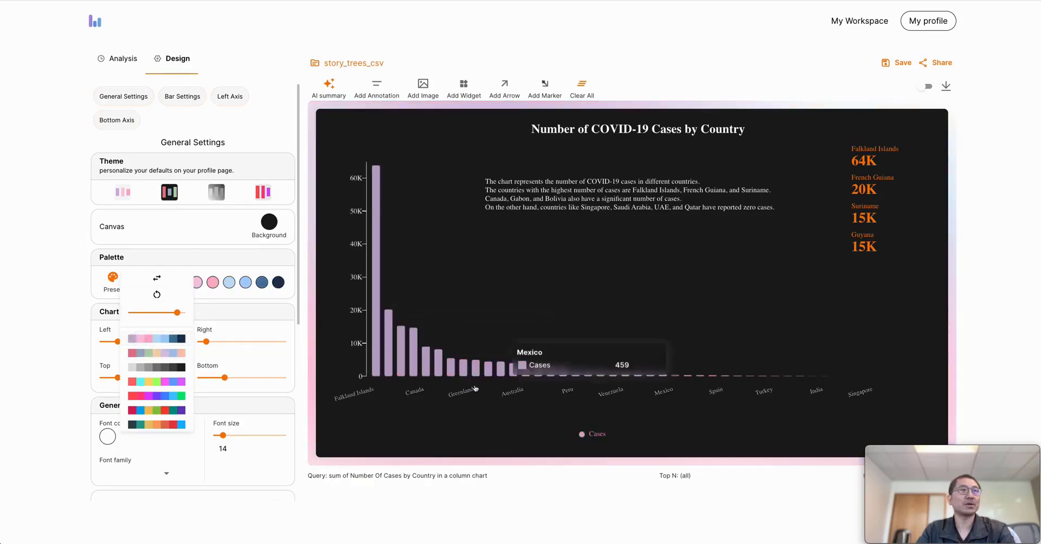
{"action": "left_click", "coordinate": [37, 342]}
{"action": "left_click_drag", "start_coordinate": [118, 342], "coordinate": [144, 343]}
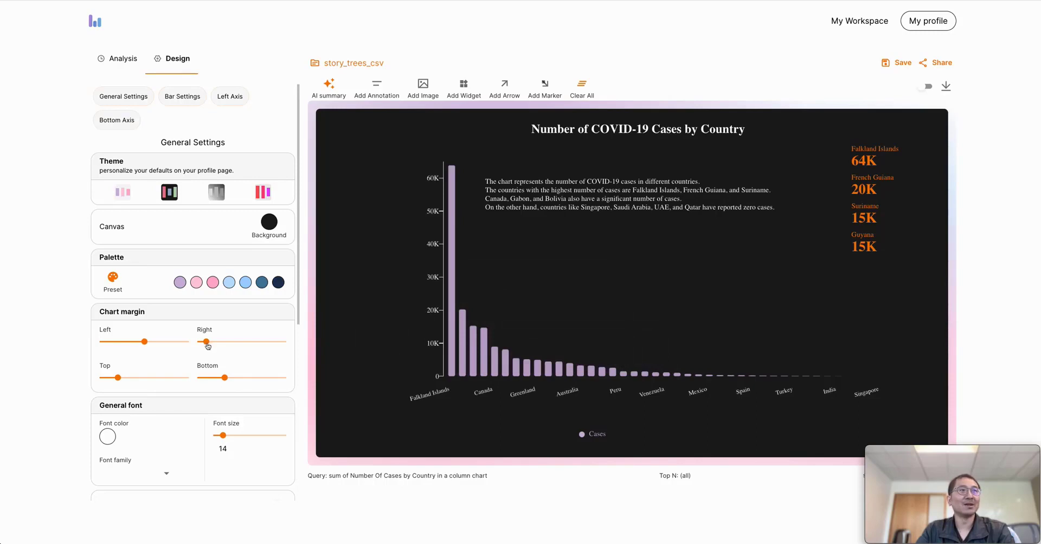
{"action": "mouse_move", "coordinate": [208, 346]}
{"action": "left_mouse_down"}
{"action": "mouse_move", "coordinate": [237, 342]}
{"action": "mouse_move", "coordinate": [228, 347]}
{"action": "left_mouse_up"}
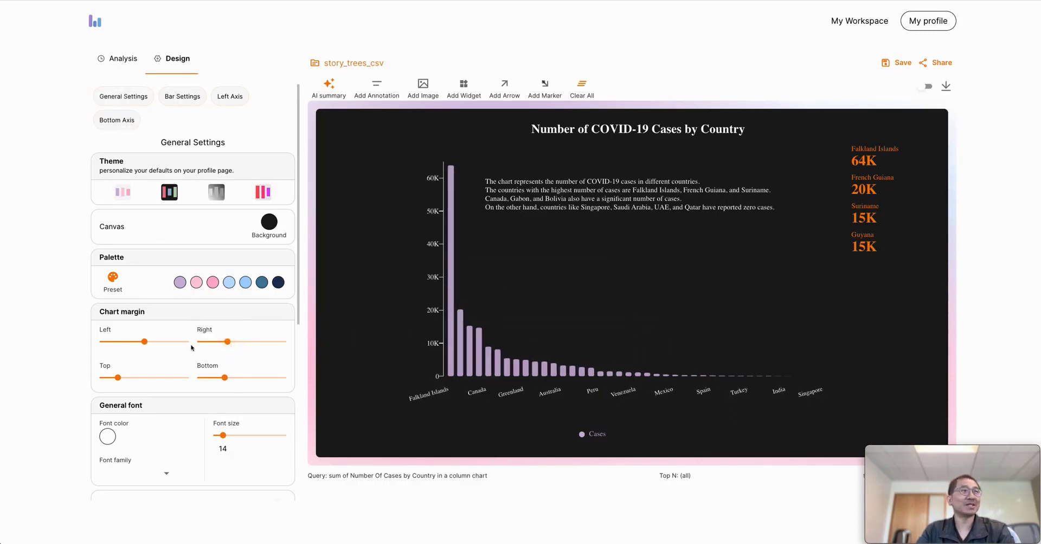
- Try the log scale on the chart's values
{"action": "scroll", "coordinate": [183, 401], "scroll_direction": "down", "scroll_amount": 3}
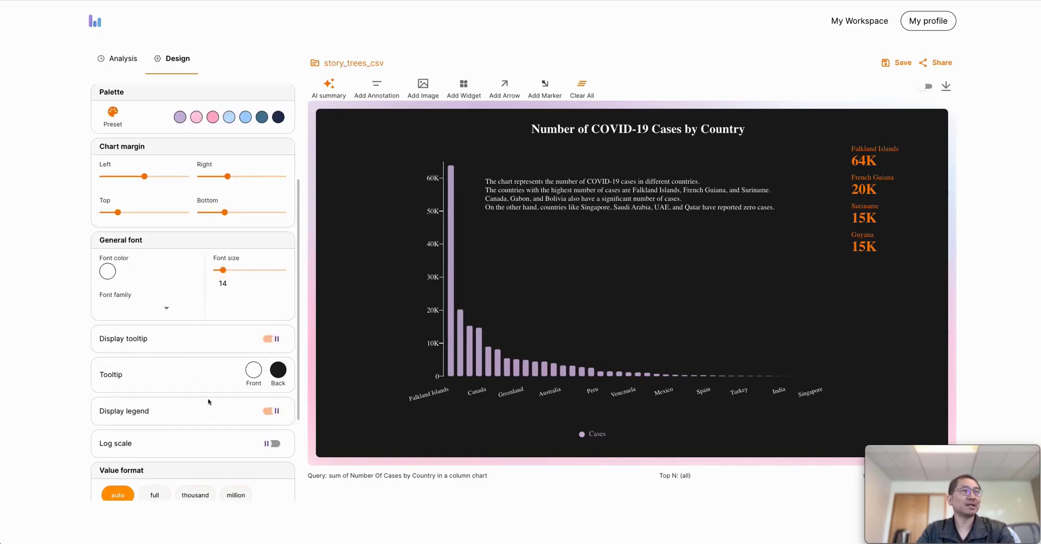
{"action": "scroll", "coordinate": [208, 402], "scroll_direction": "down", "scroll_amount": 1}
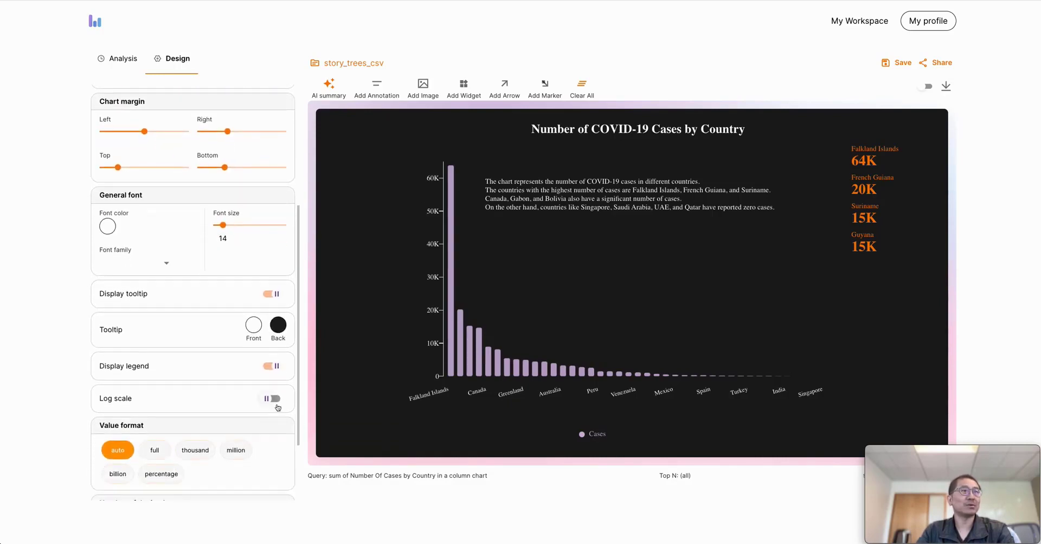
{"action": "left_click", "coordinate": [272, 399]}
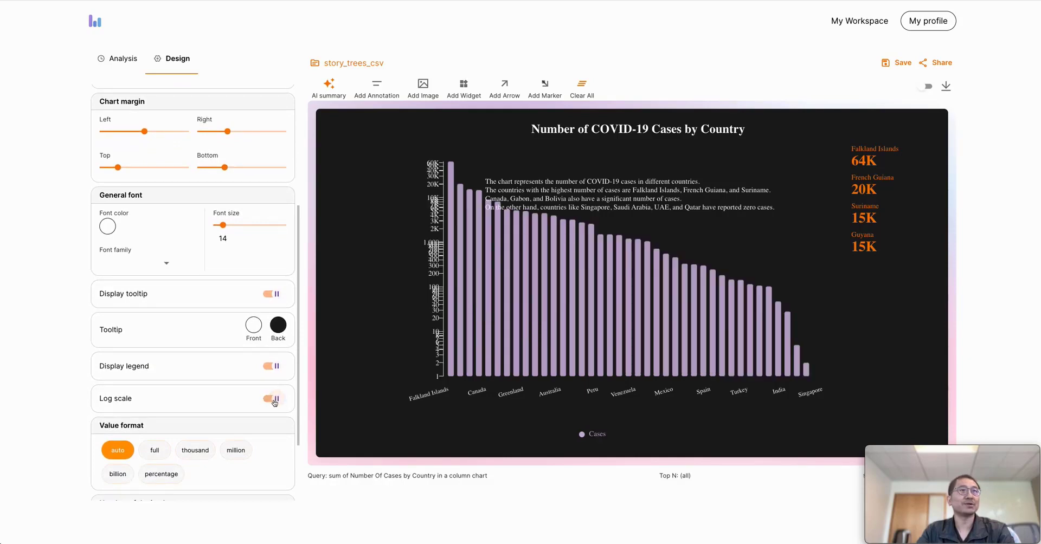
{"action": "left_click", "coordinate": [273, 399]}
- Set the value format of the chart and widget numbers to full
{"action": "scroll", "coordinate": [174, 451], "scroll_direction": "down", "scroll_amount": 1}
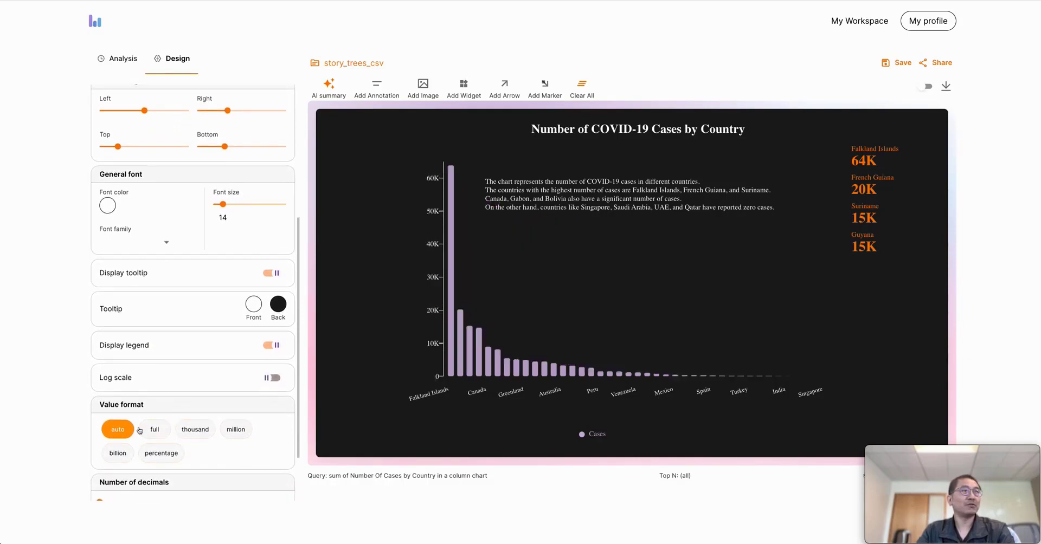
{"action": "left_click", "coordinate": [157, 432]}
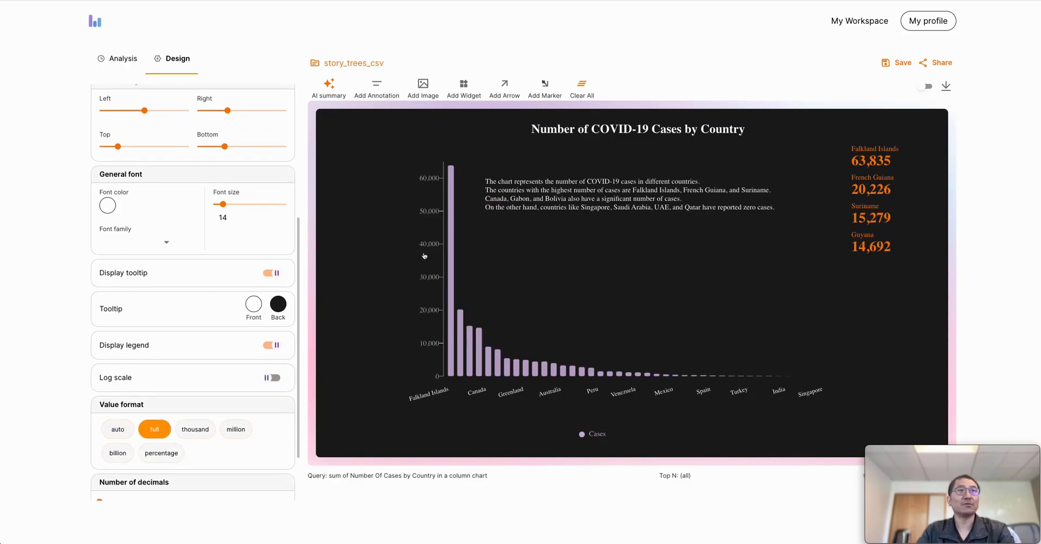
{"action": "scroll", "coordinate": [174, 423], "scroll_direction": "down", "scroll_amount": 3}
{"action": "scroll", "coordinate": [157, 434], "scroll_direction": "up", "scroll_amount": 12}
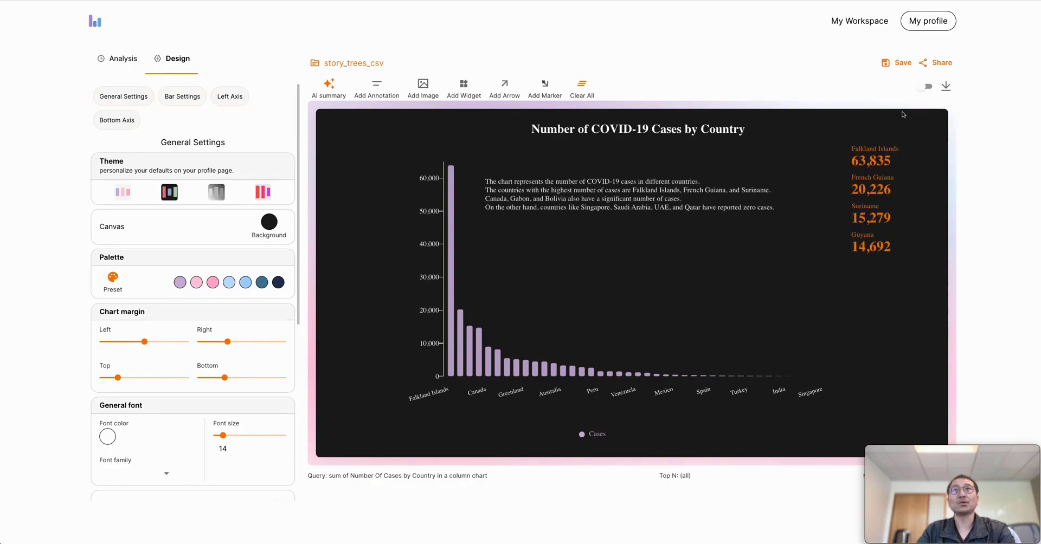
- Open the visual story's sharing options and set its general access to Public
{"action": "left_click", "coordinate": [935, 65]}
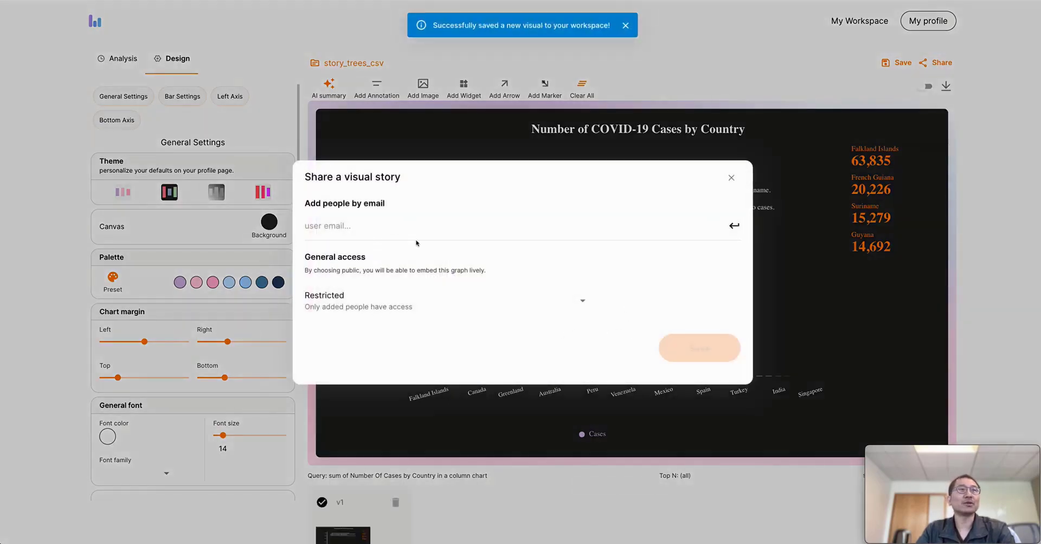
{"action": "left_click", "coordinate": [351, 231]}
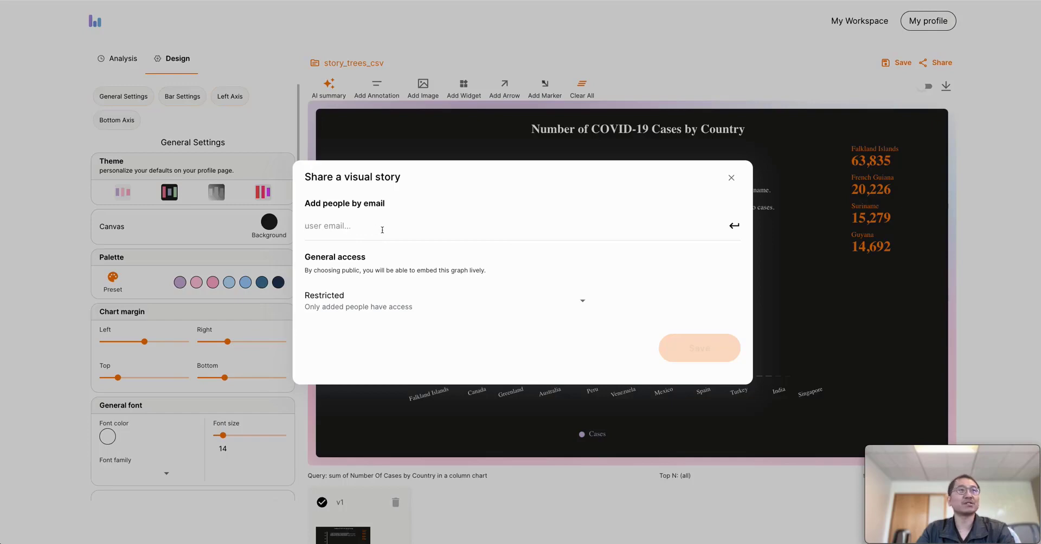
{"action": "left_click", "coordinate": [361, 310]}
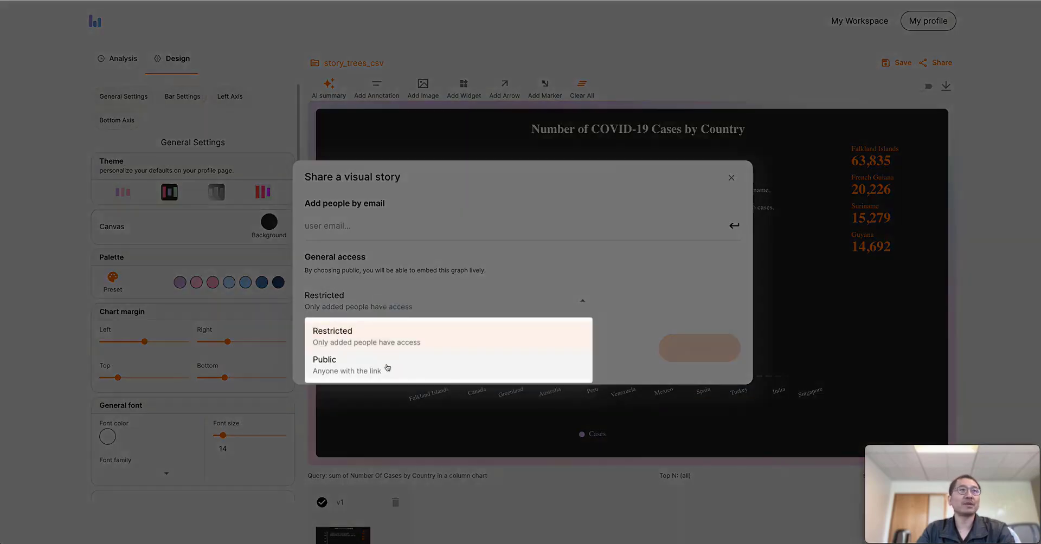
{"action": "left_click", "coordinate": [379, 373]}
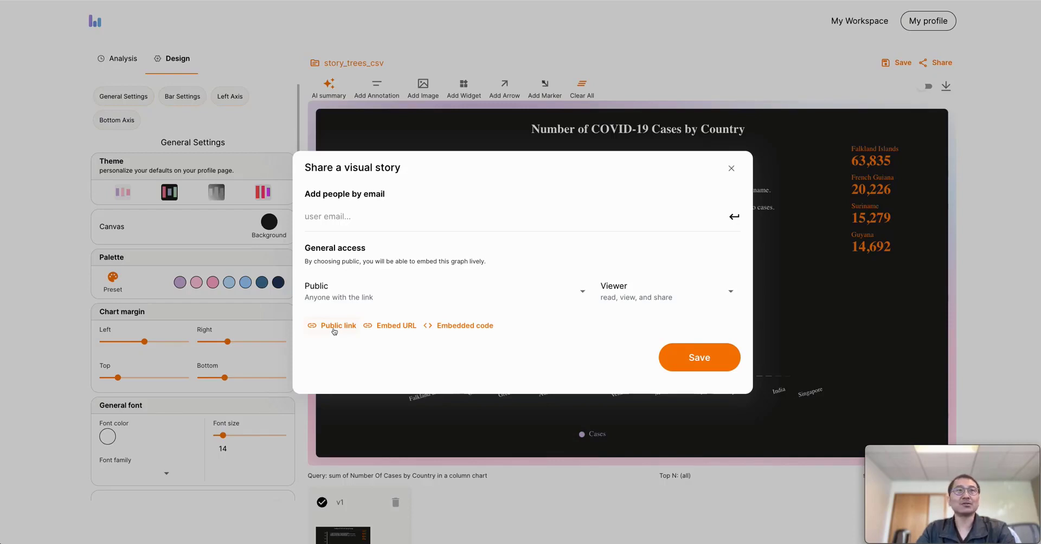
- Keep the Viewer role for anyone with the public link and save the story's sharing settings
{"action": "left_click", "coordinate": [671, 299]}
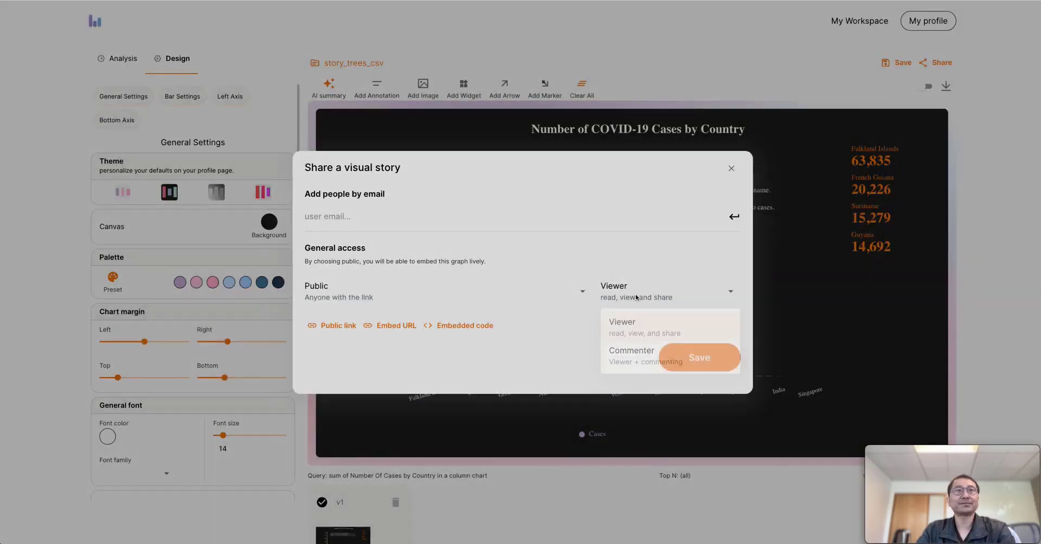
{"action": "left_click", "coordinate": [637, 297]}
{"action": "left_click", "coordinate": [701, 357]}
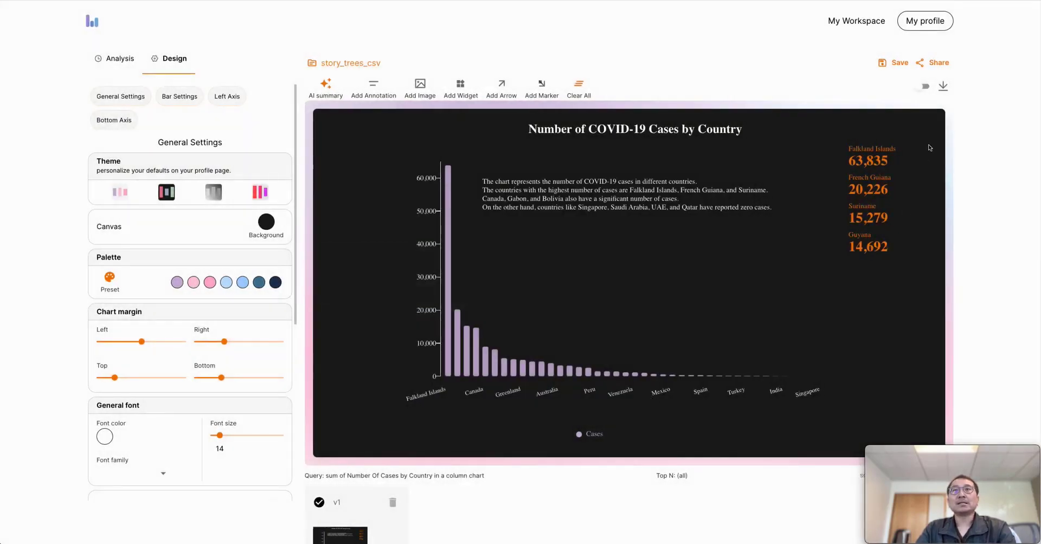
- Try the CSV and JSON file types in the graph's export options and close them without downloading
{"action": "left_click", "coordinate": [943, 87]}
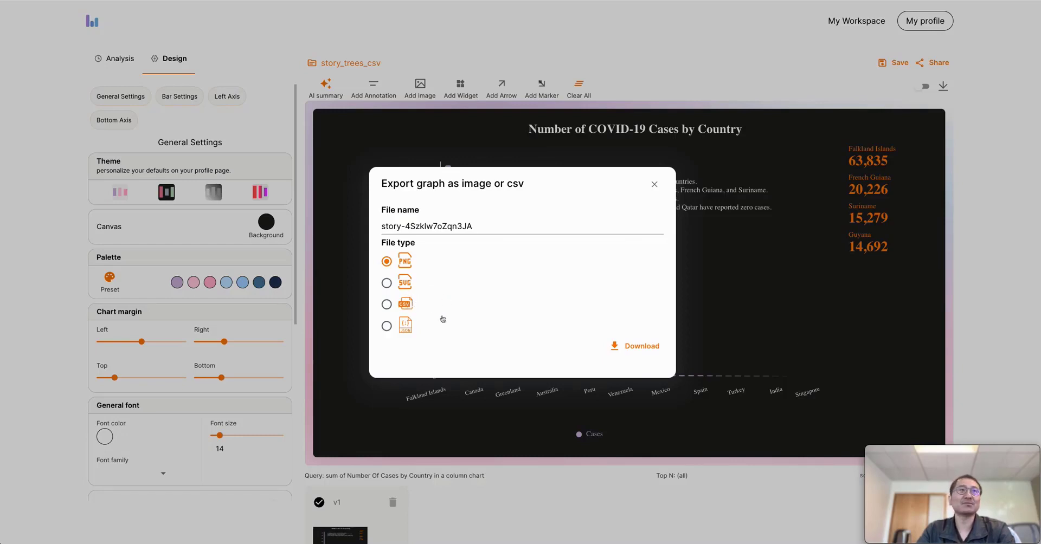
{"action": "left_click", "coordinate": [407, 304]}
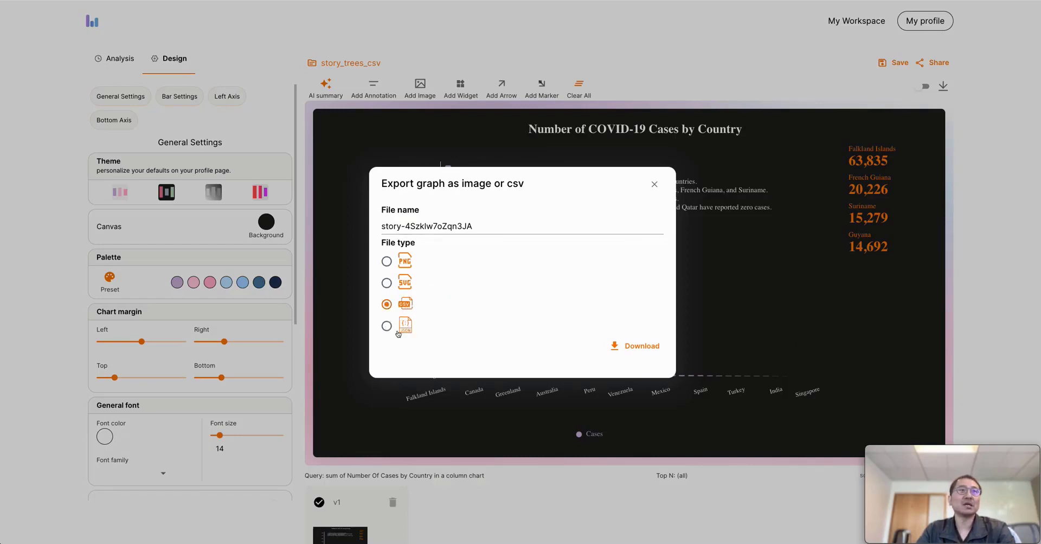
{"action": "left_click", "coordinate": [402, 328]}
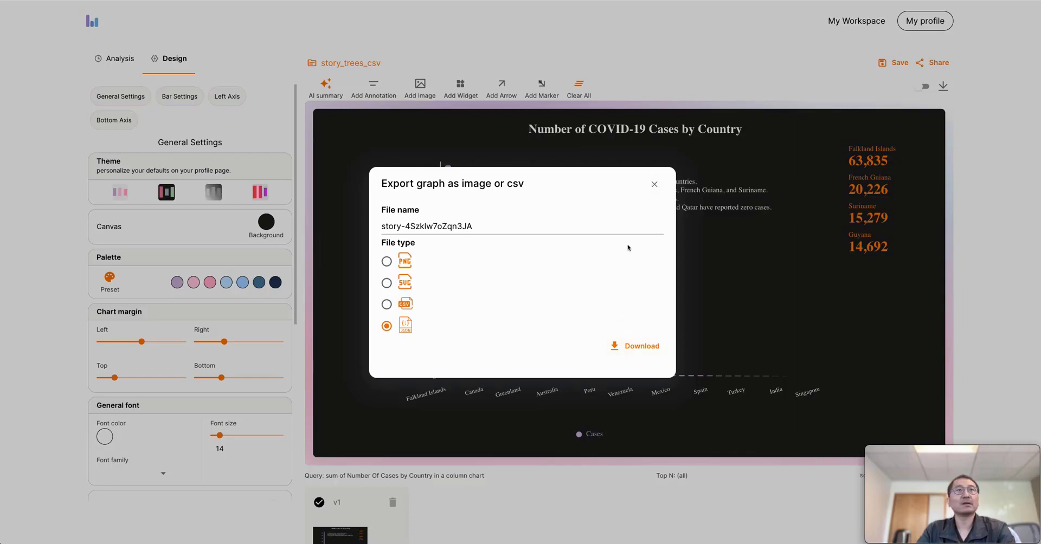
{"action": "left_click", "coordinate": [652, 189]}
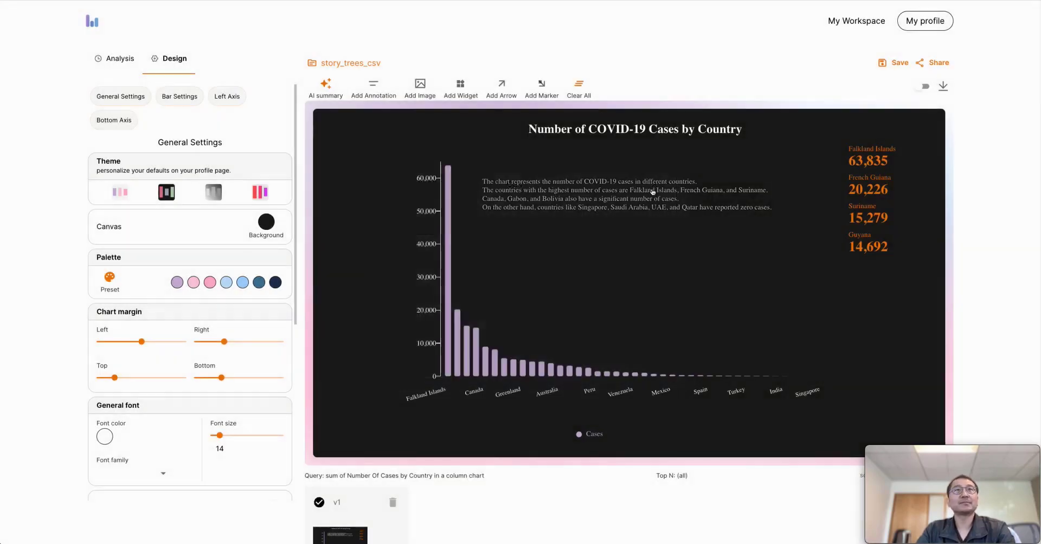
- Go to the workspace and open the dark-themed Number of COVID-19 Cases by Country story for viewing
{"action": "left_click", "coordinate": [856, 21]}
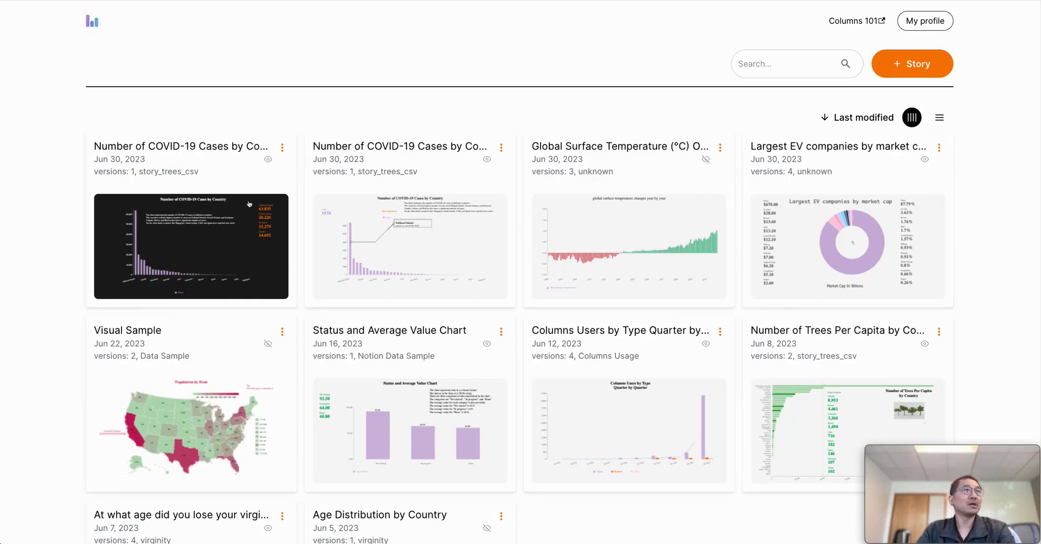
{"action": "left_click", "coordinate": [201, 262]}
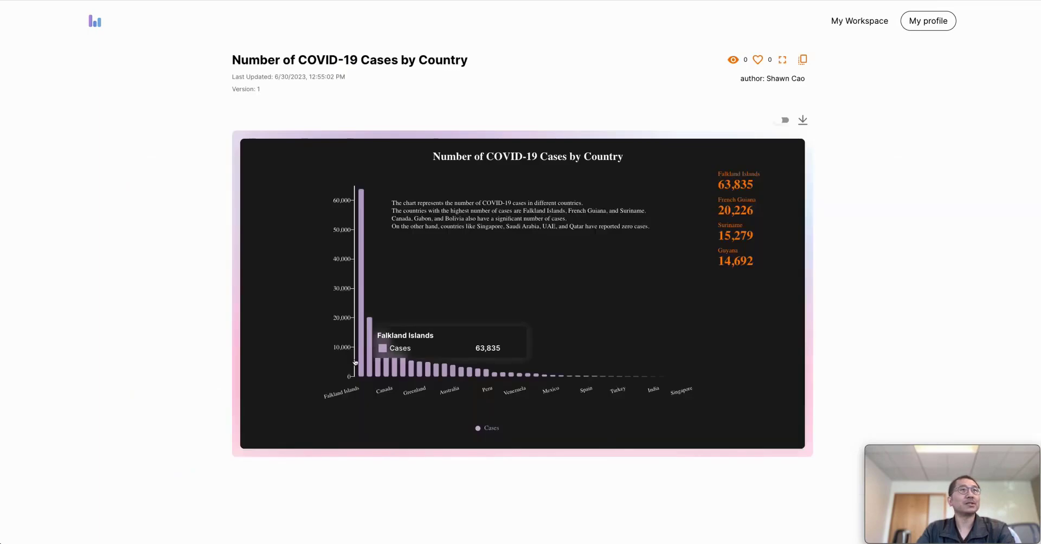